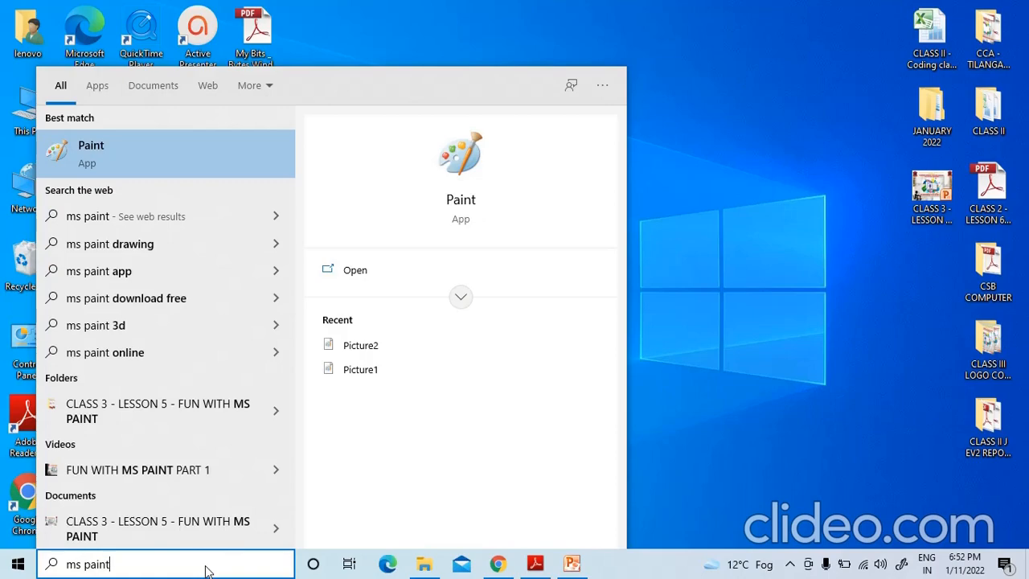
Open Paint and move the tree picture, using a rectangular selection, to the empty canvas area right of Mickey Mouse
key("Return")
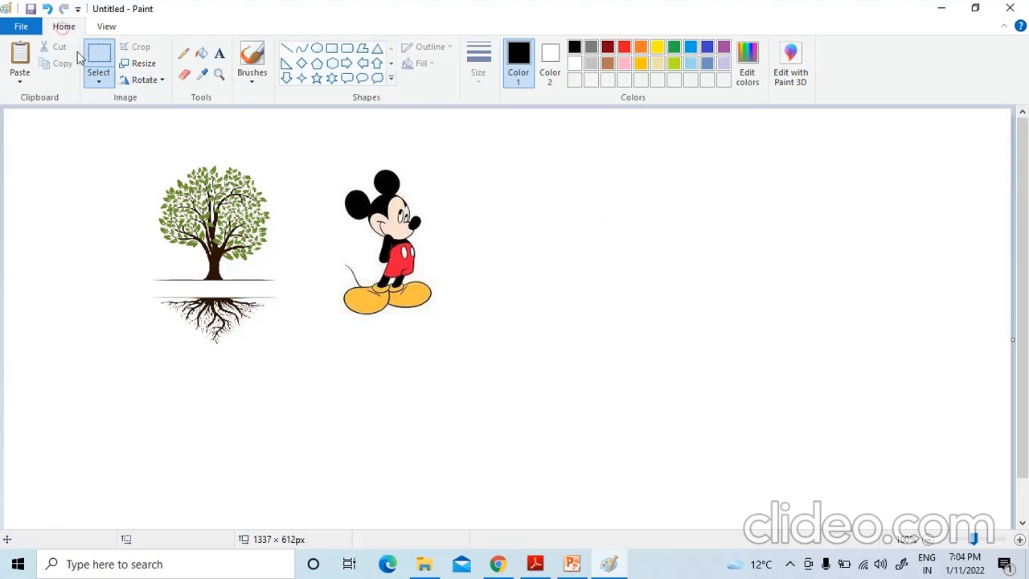
left_click(99, 82)
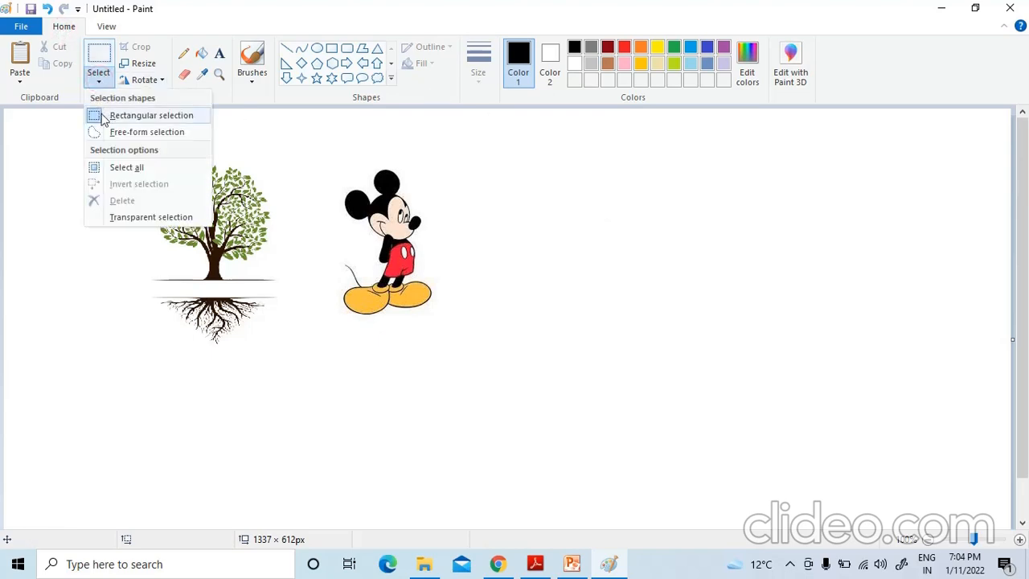
left_click(126, 117)
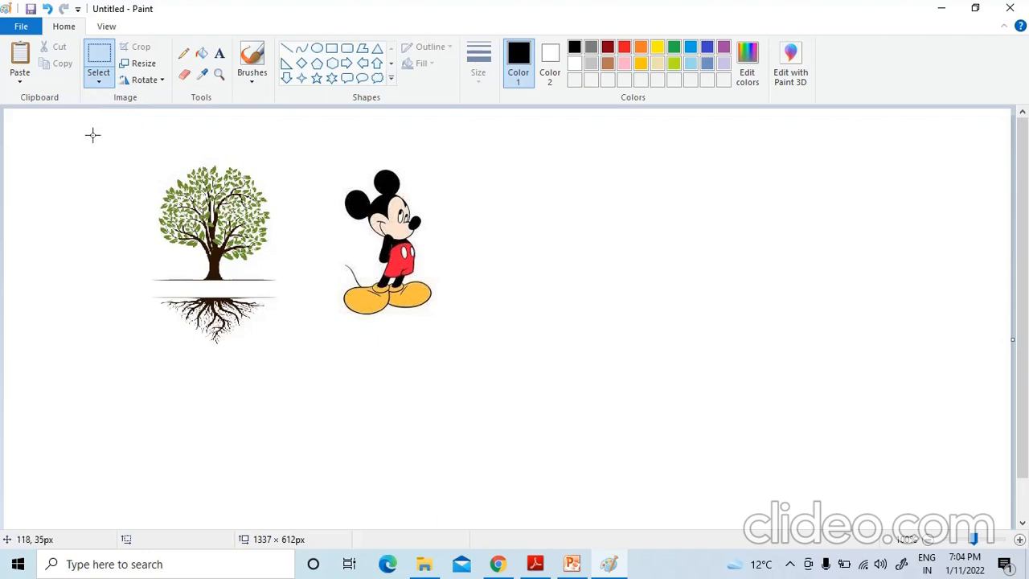
left_click_drag(104, 150, 306, 355)
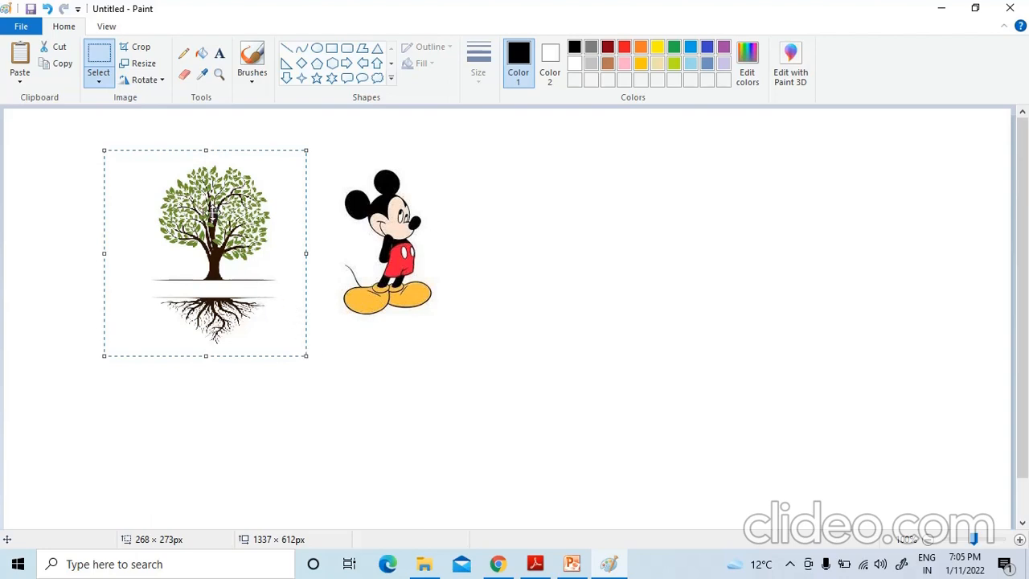
left_click_drag(212, 212, 568, 218)
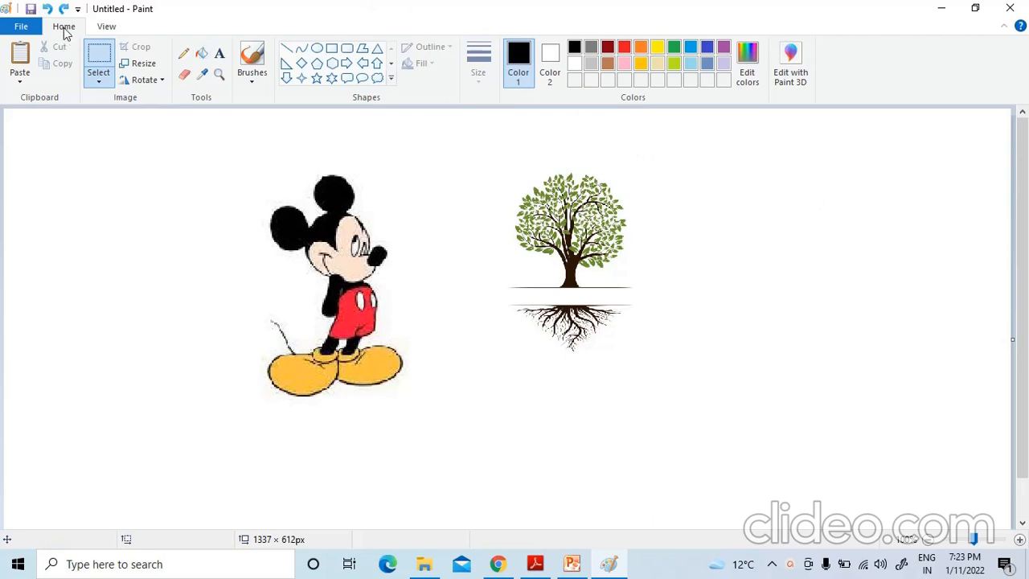
Resize the rectangularly selected Mickey Mouse picture by pixels to 450 horizontally, with the aspect ratio maintained
left_click(97, 75)
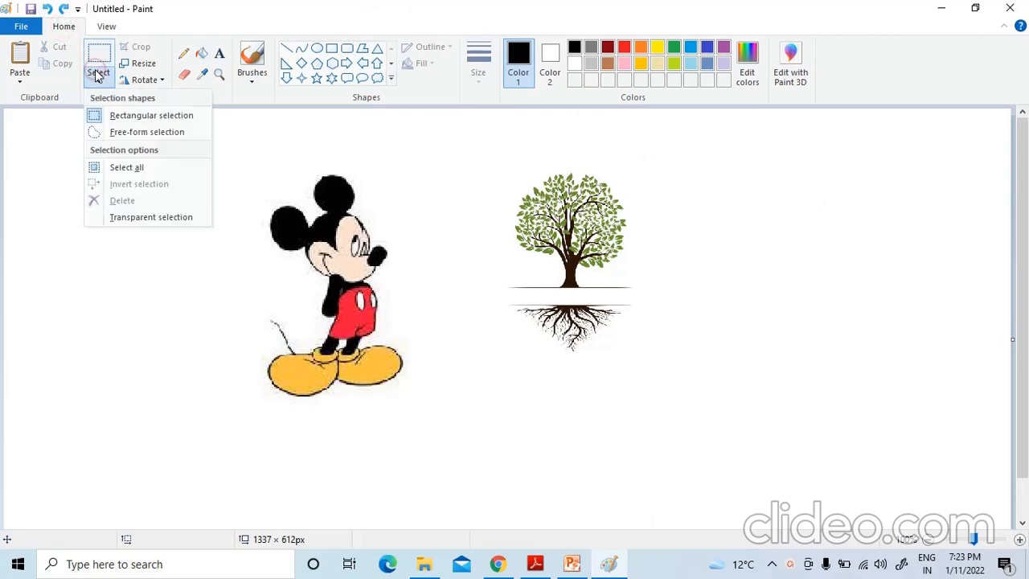
left_click(125, 117)
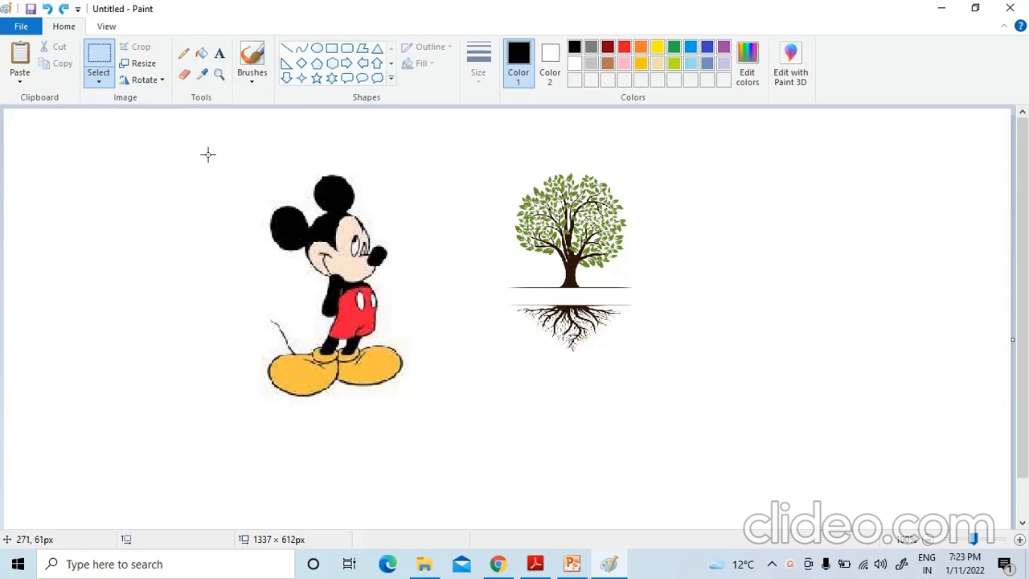
left_click_drag(206, 154, 444, 417)
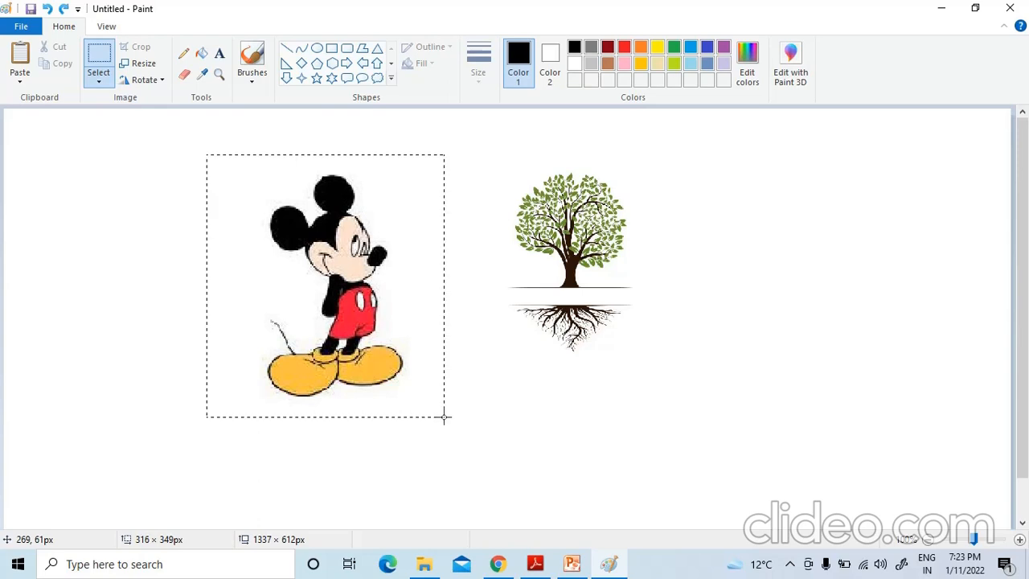
left_click_drag(444, 416, 444, 416)
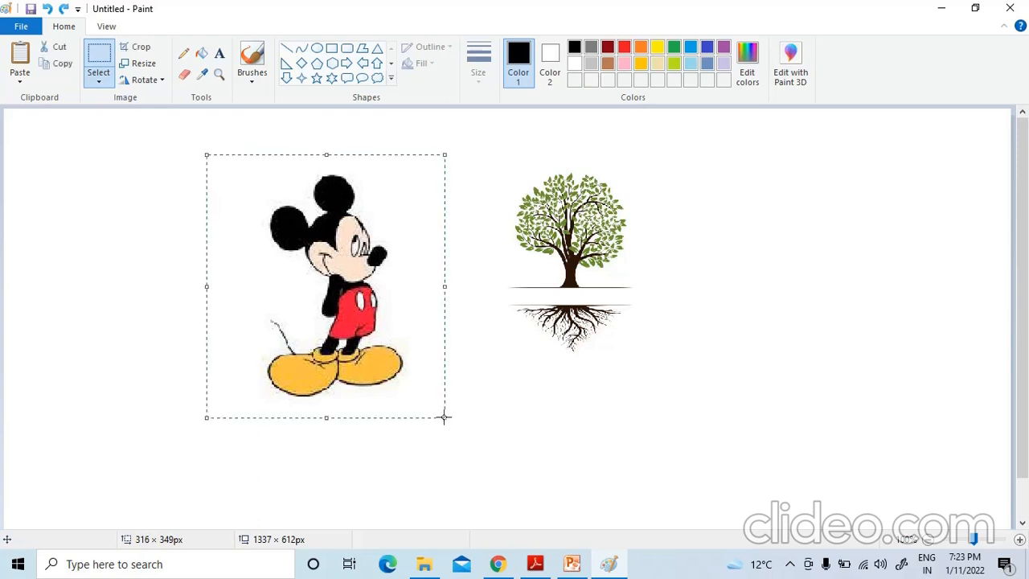
left_click(139, 66)
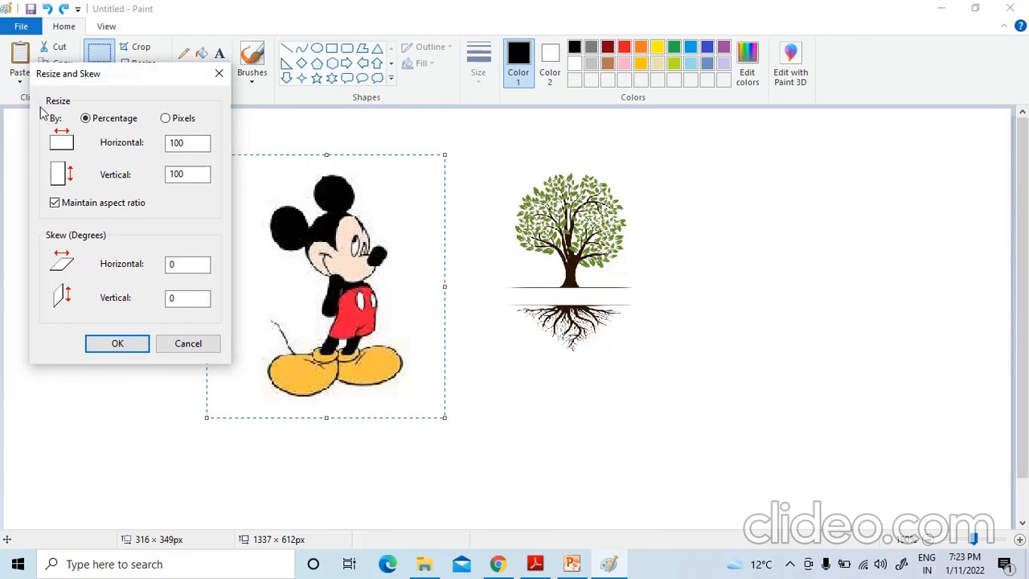
left_click(53, 206)
left_click(55, 206)
left_click(166, 119)
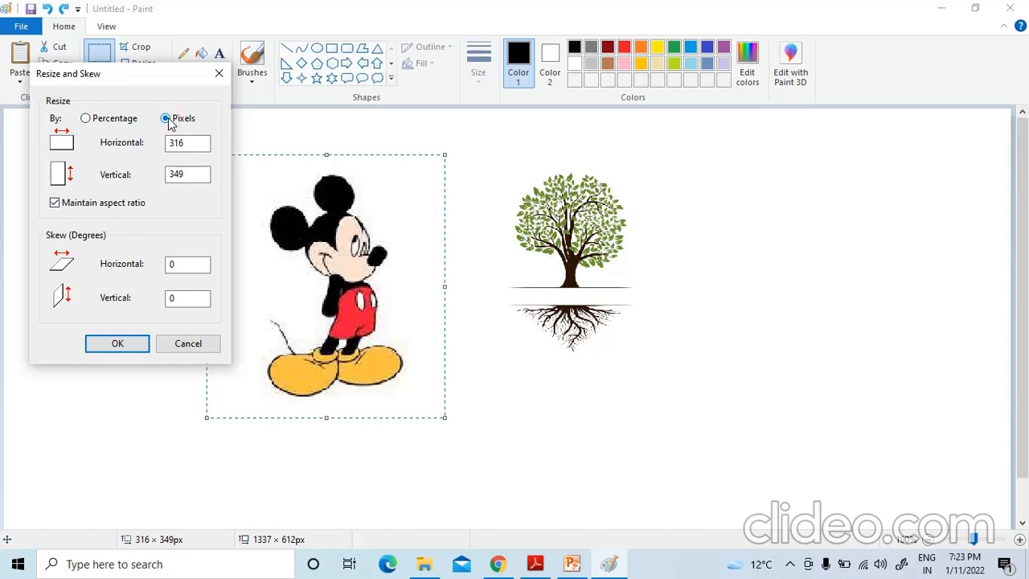
left_click(185, 144)
key("BackSpace")
key("BackSpace")
key("BackSpace")
type("450")
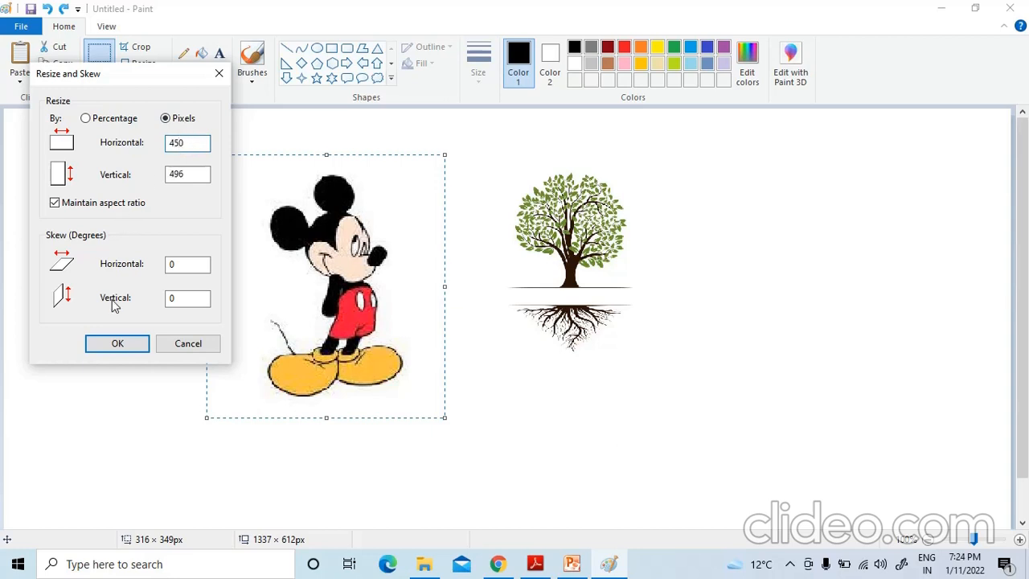
left_click(117, 344)
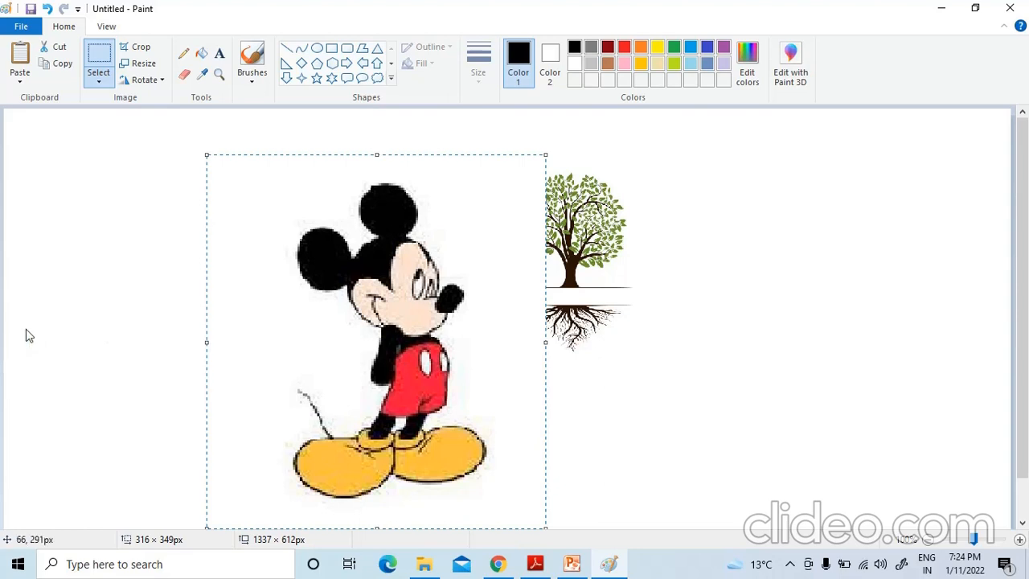
left_click(78, 338)
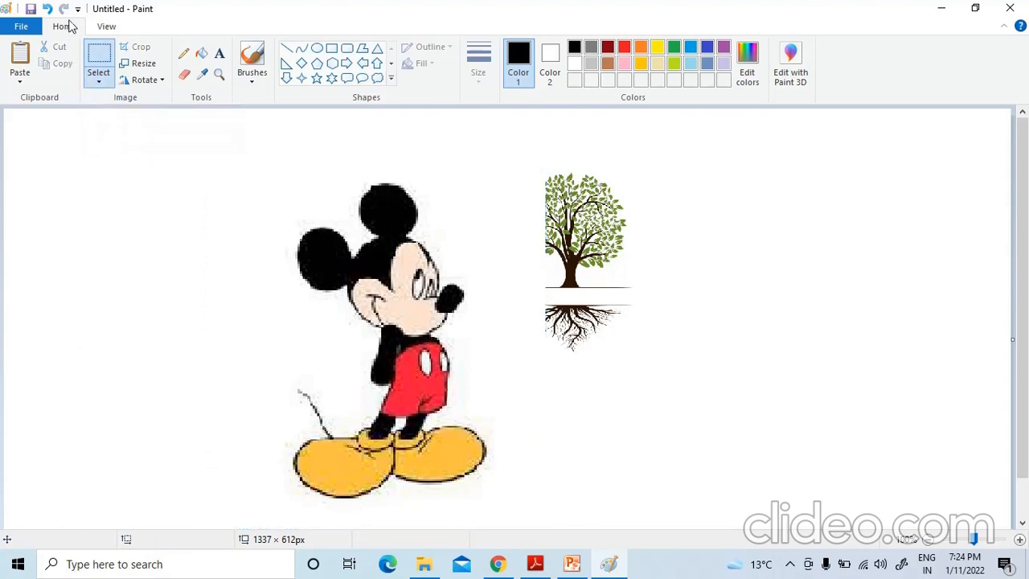
Skew the rectangularly selected Mickey Mouse picture by 50 degrees horizontally and 10 degrees vertically
left_click(97, 73)
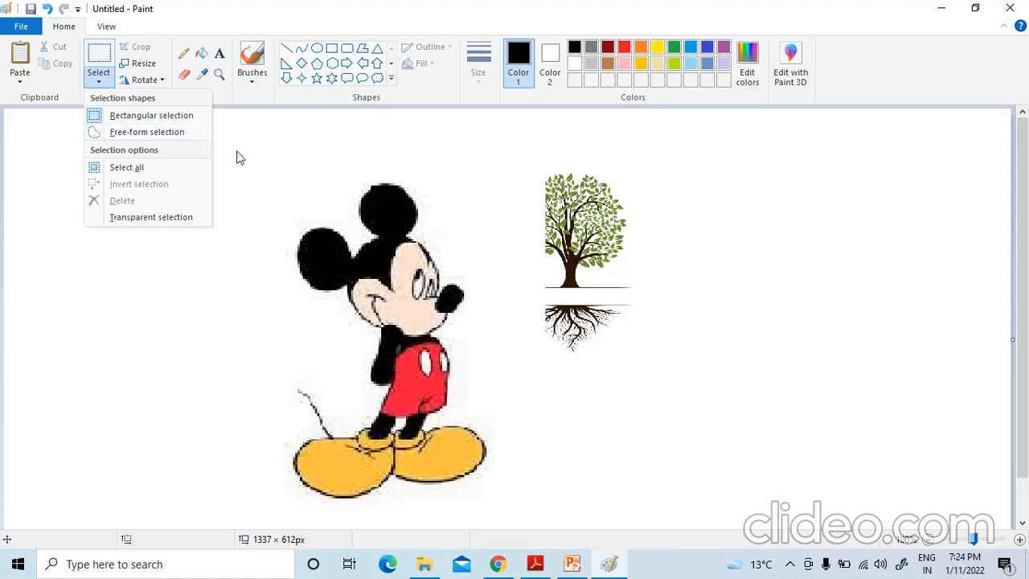
left_click(134, 117)
left_click_drag(225, 158, 514, 507)
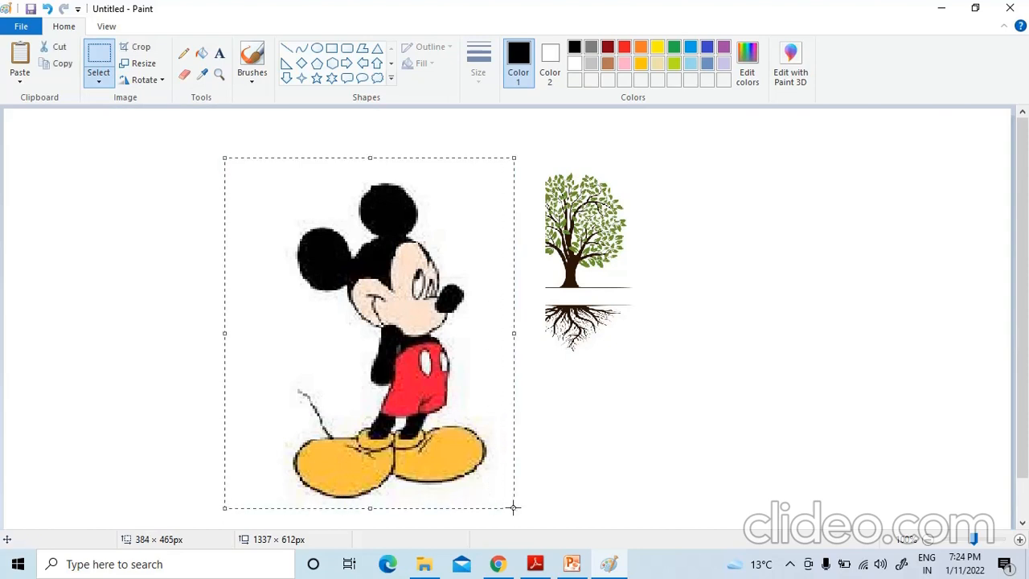
left_click(129, 64)
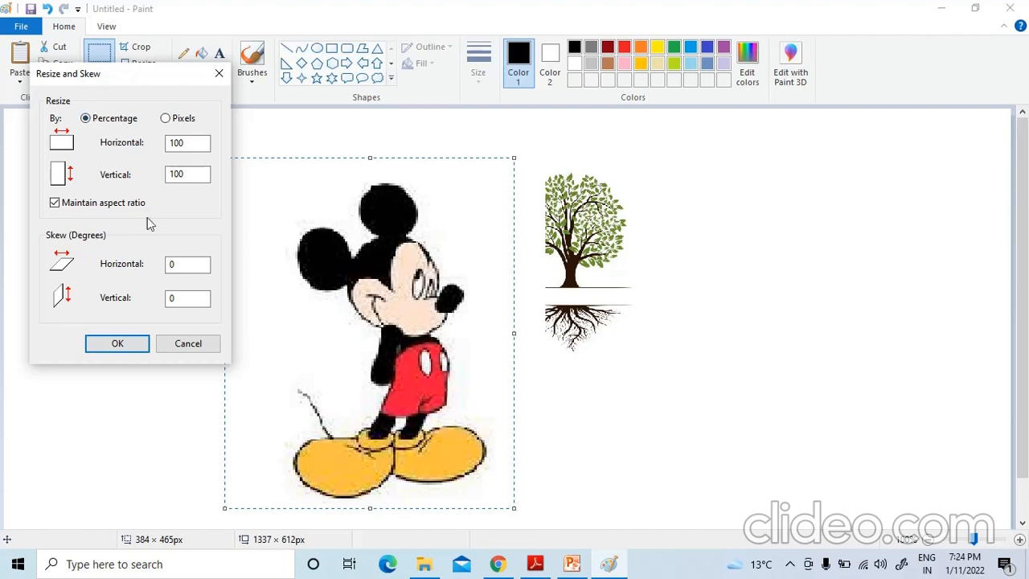
double_click(179, 264)
key("BackSpace")
type("50")
left_click(175, 298)
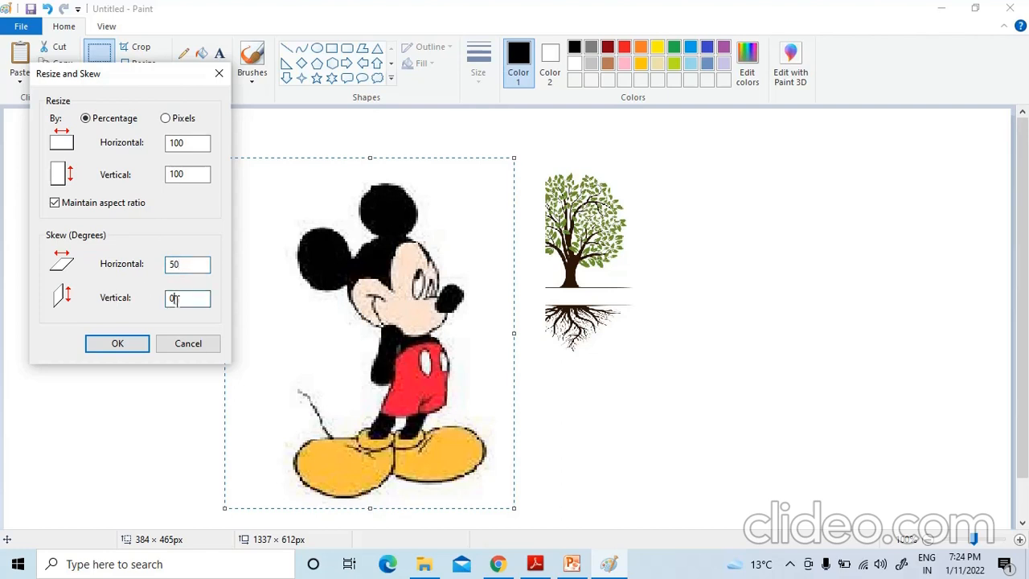
double_click(175, 298)
key("BackSpace")
type("10")
left_click(118, 345)
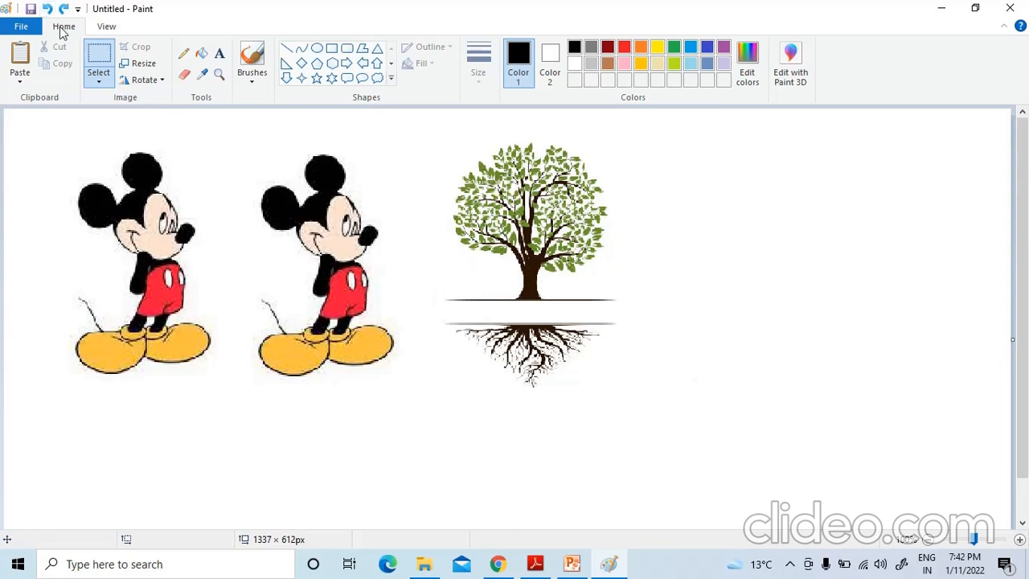
Rotate the tree picture right by 90° using a rectangular selection around the whole tree
left_click(97, 74)
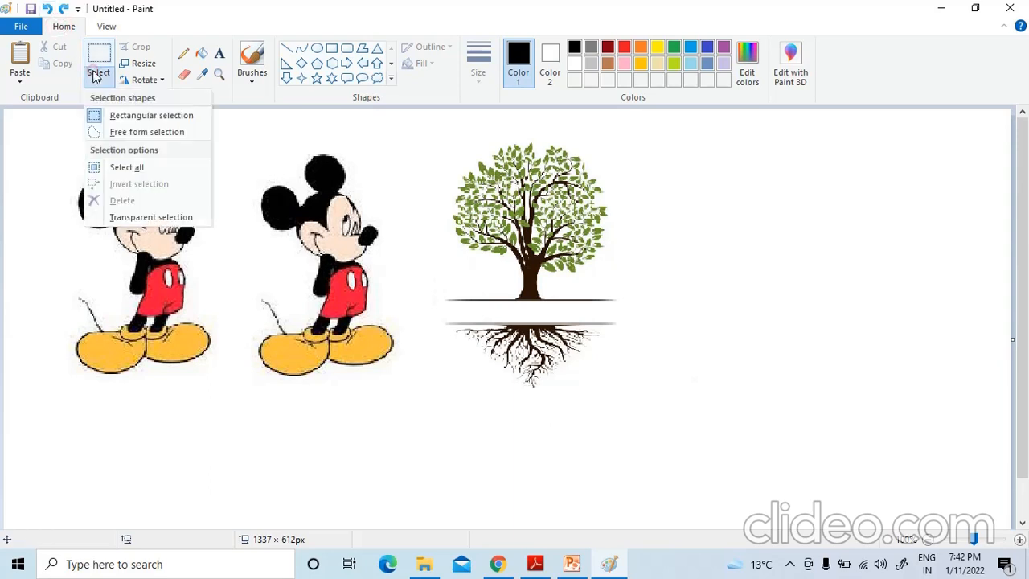
left_click(119, 117)
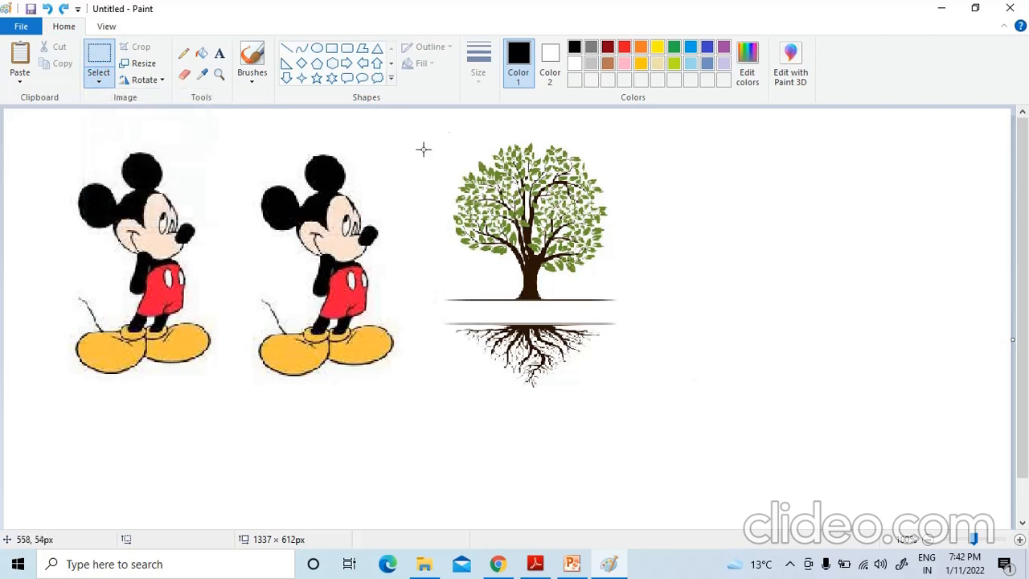
left_click_drag(428, 142, 636, 397)
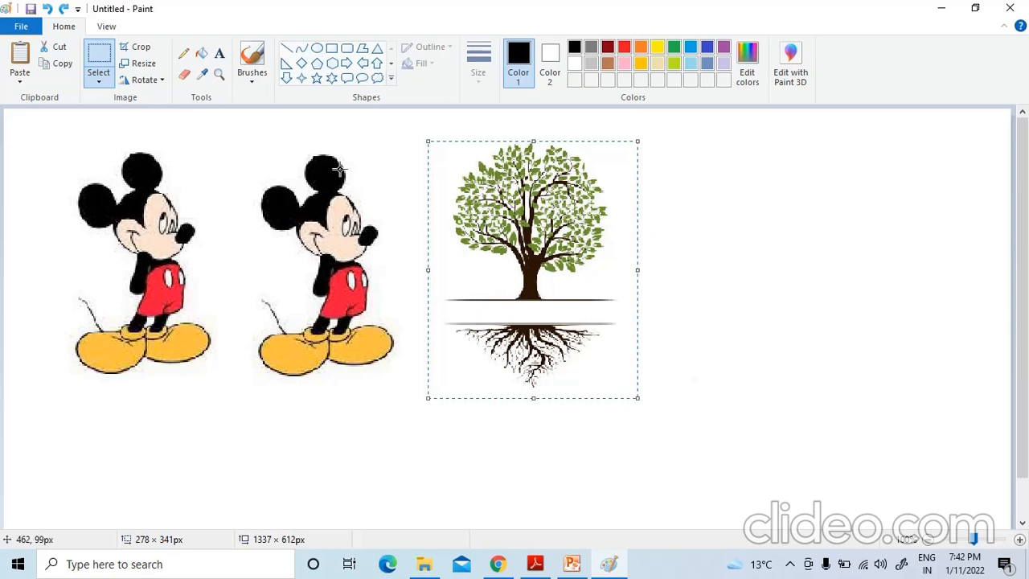
left_click(161, 81)
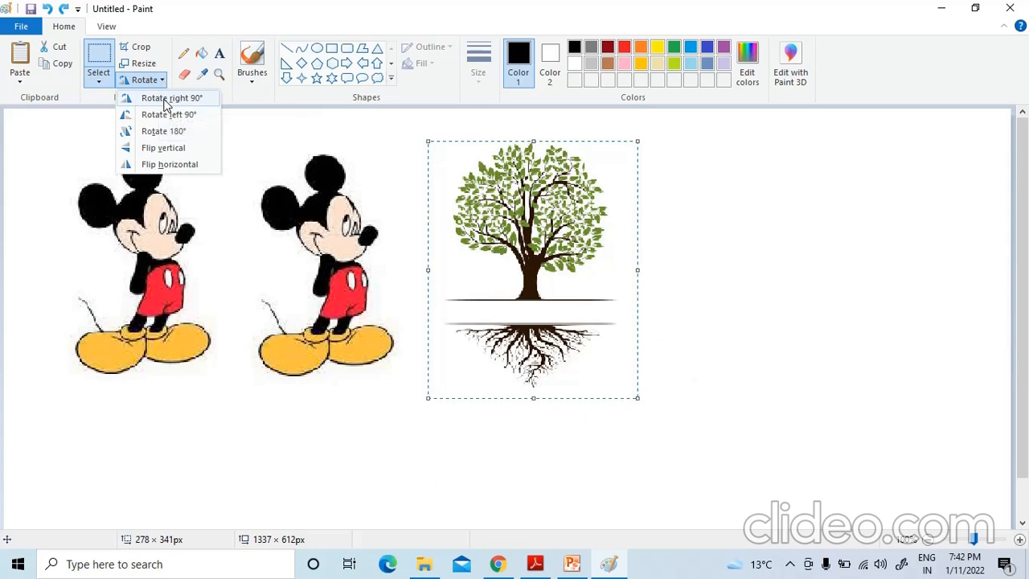
left_click(161, 98)
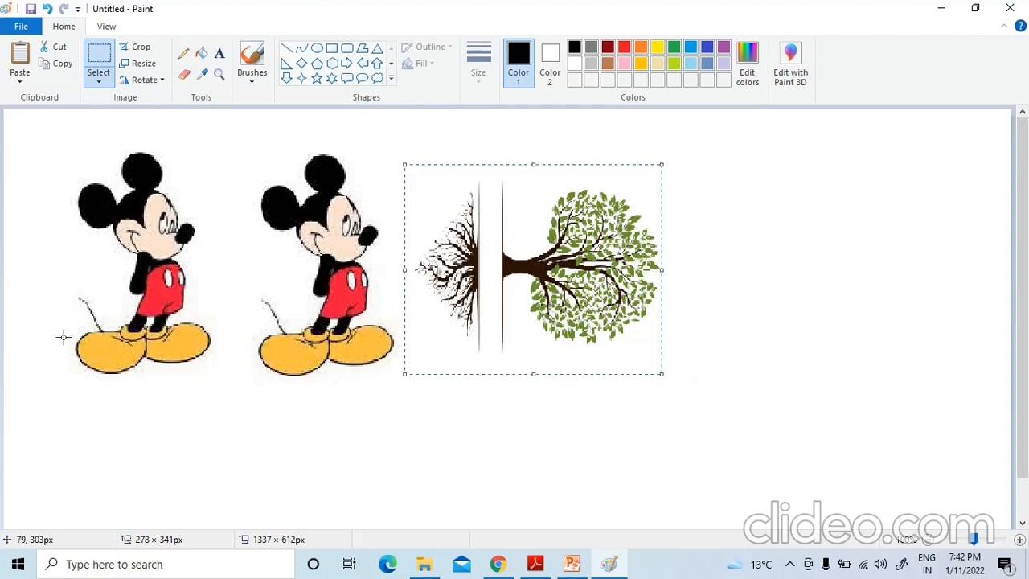
left_click(158, 481)
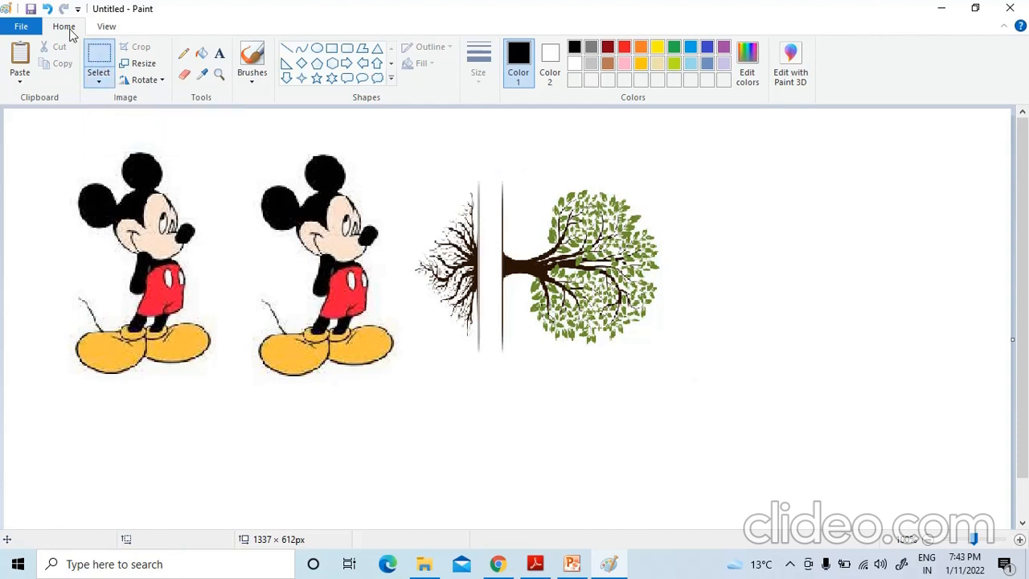
Flip the Mickey Mouse picture nearest the tree horizontally, using a rectangular selection around it
left_click(99, 81)
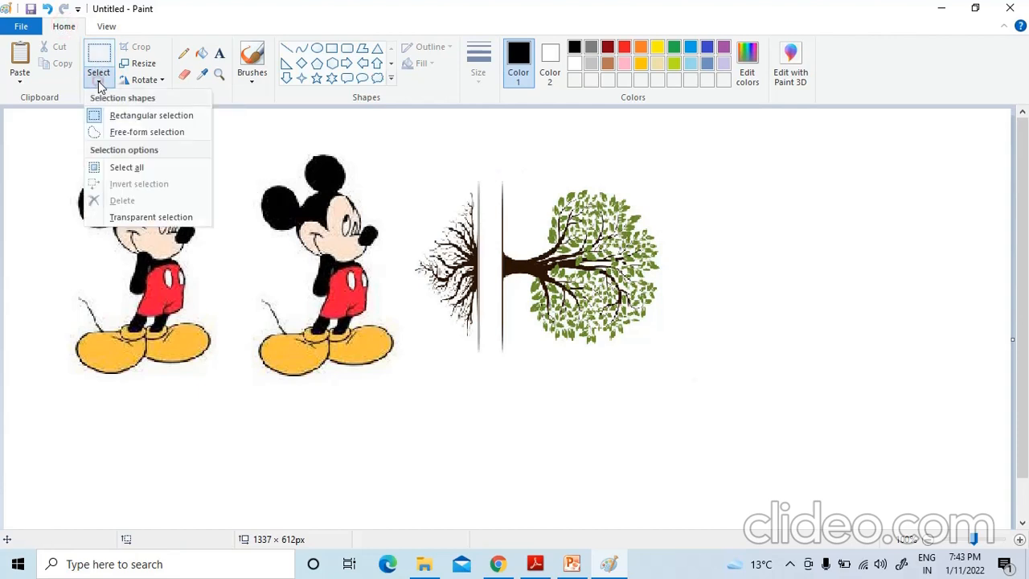
left_click(118, 114)
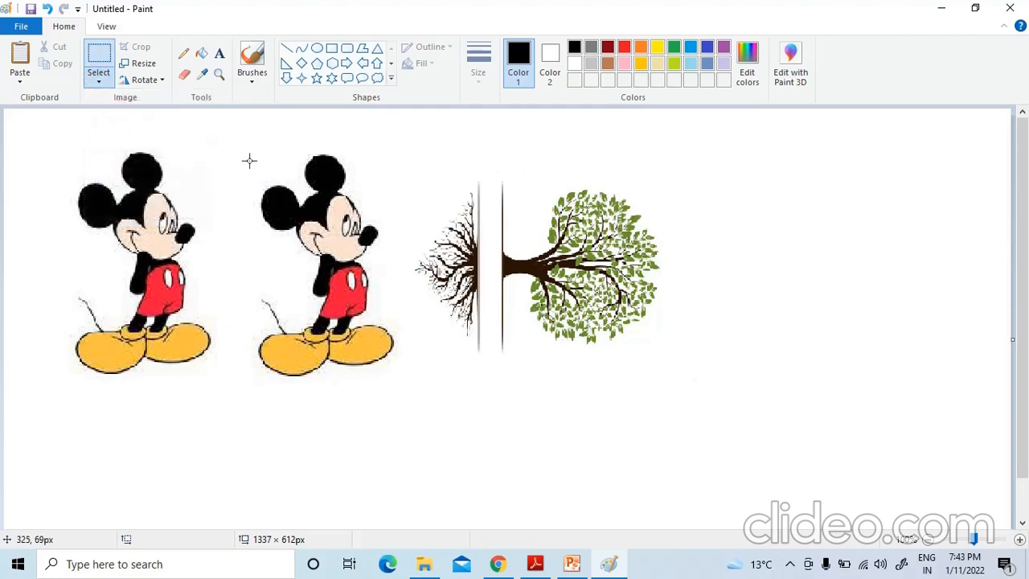
left_click_drag(230, 137, 410, 418)
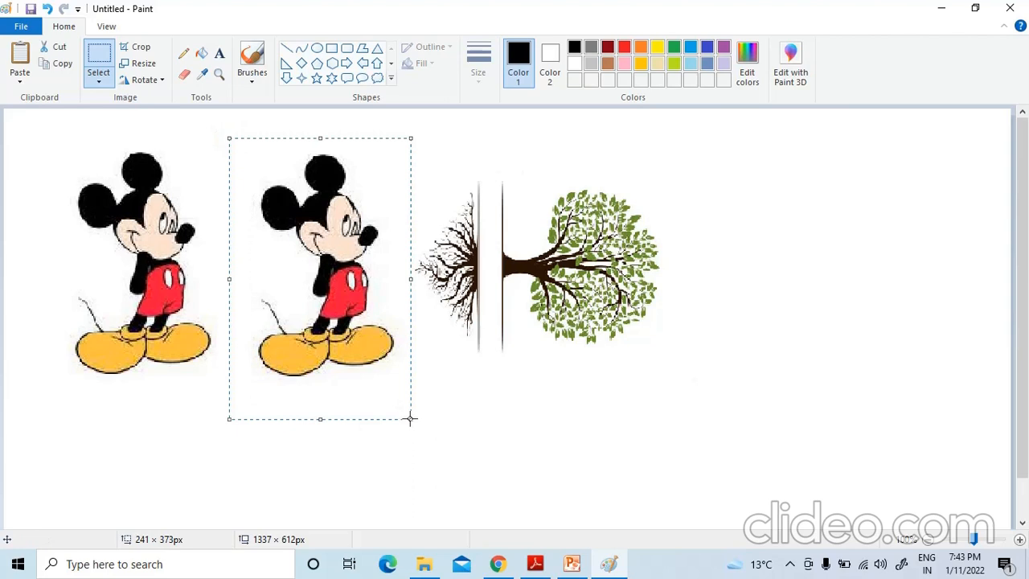
left_click(147, 81)
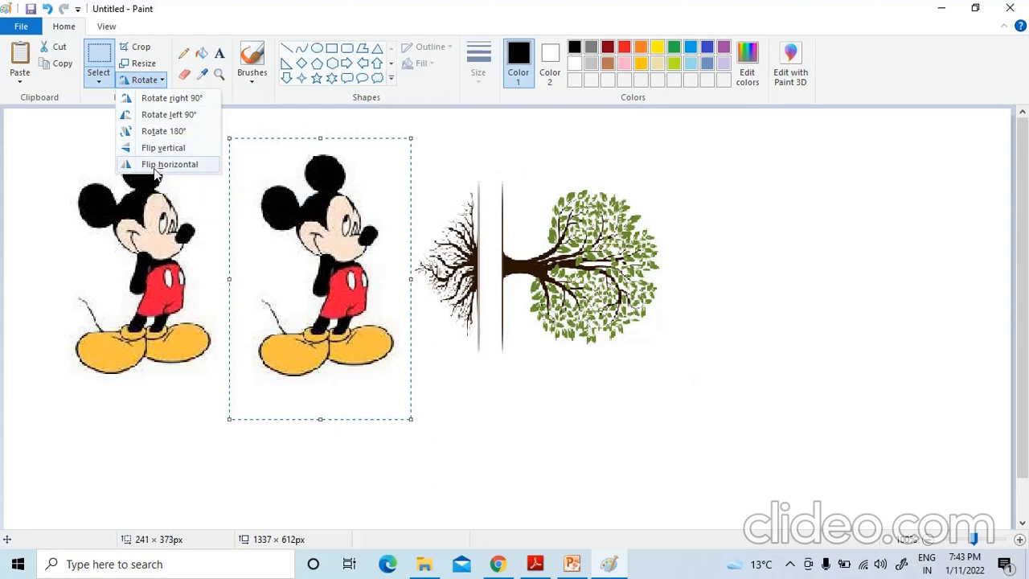
left_click(156, 165)
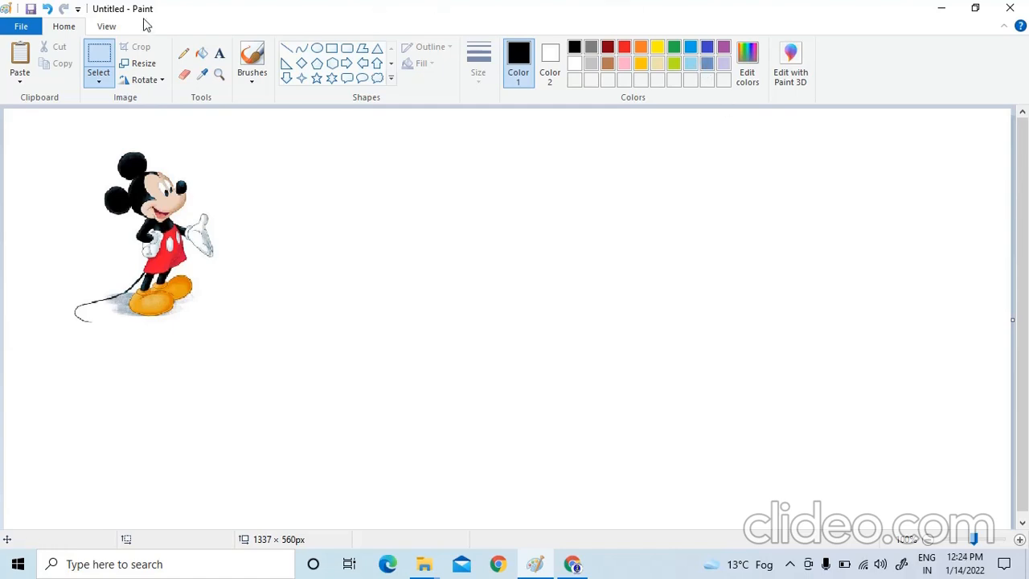
Zoom in and out on the Mickey Mouse picture, and return the view to 100%
left_click(103, 30)
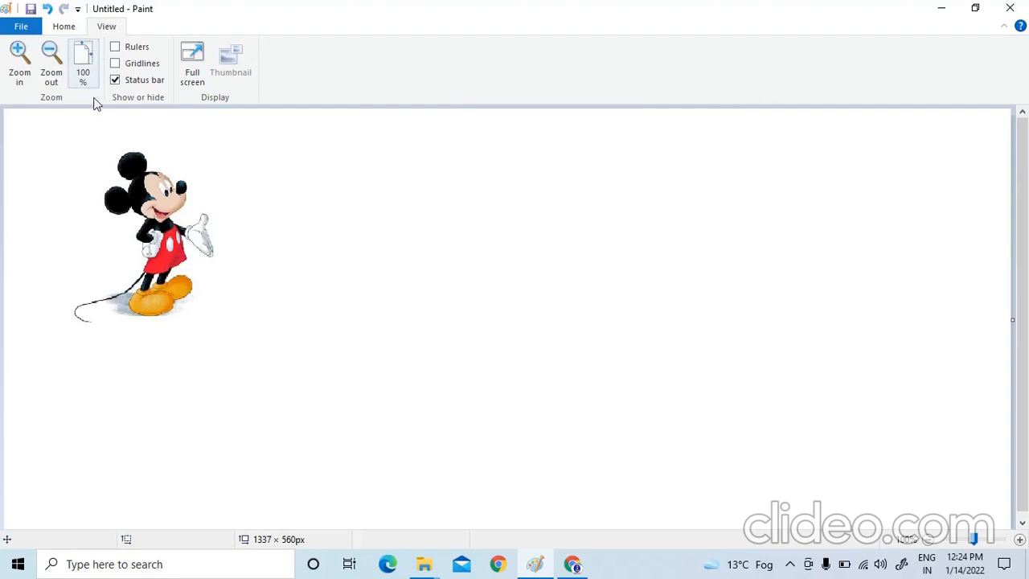
left_click(21, 71)
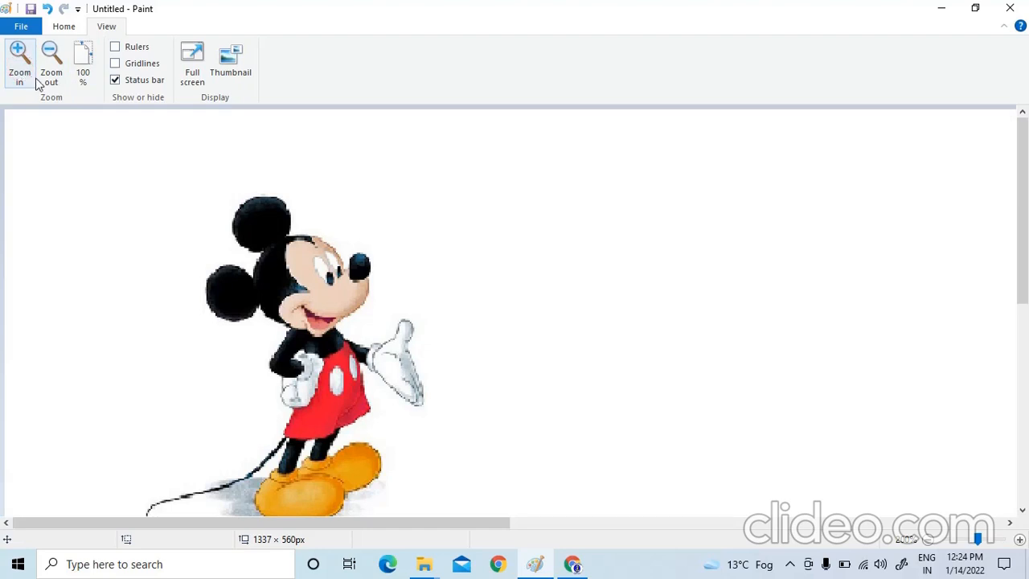
left_click(50, 77)
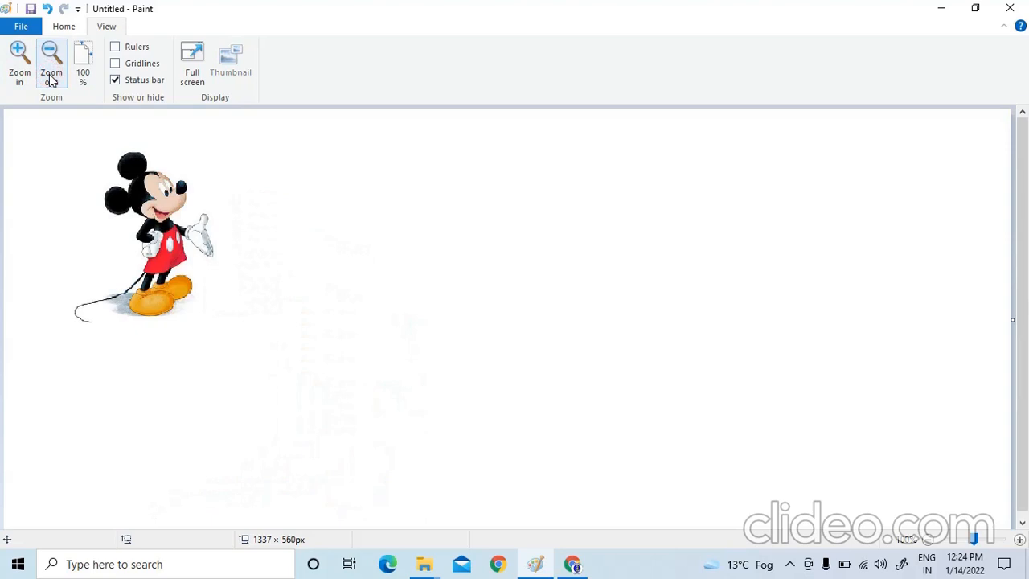
left_click(21, 76)
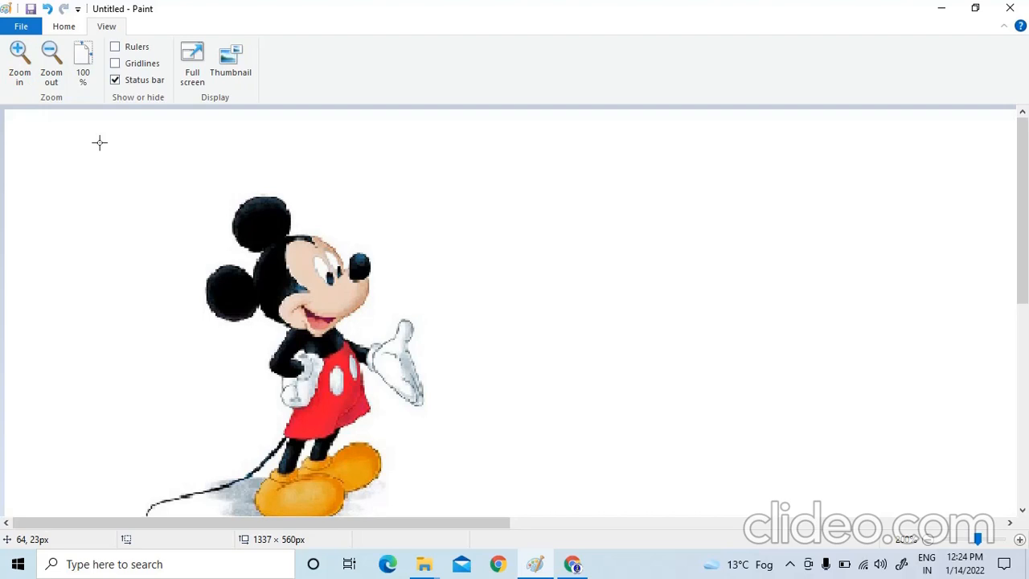
left_click(85, 81)
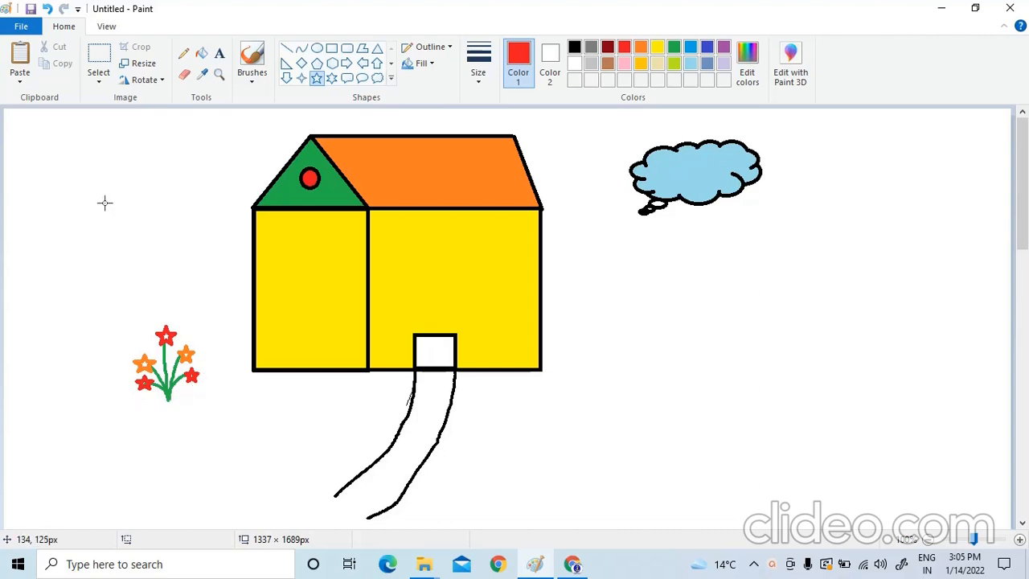
Copy the flower plant using a rectangular selection of about 125 × 126 px and paste the duplicate below and left of the original
left_click(99, 80)
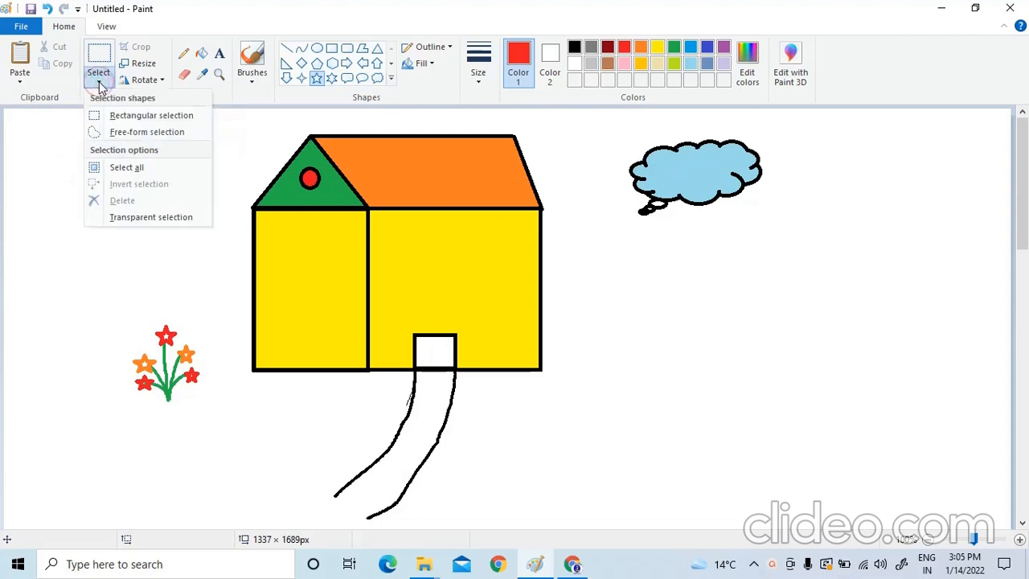
left_click(128, 120)
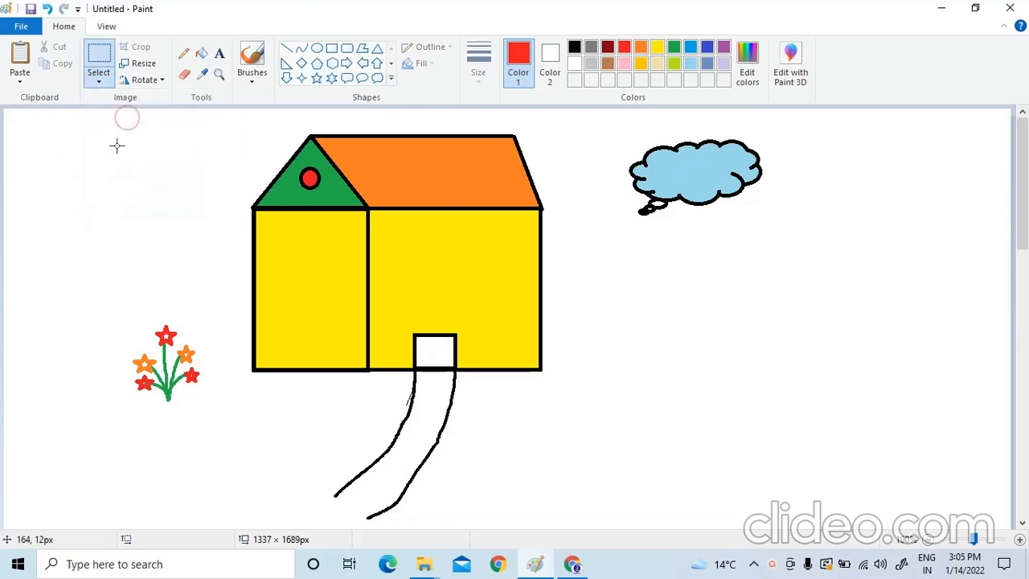
mouse_move(113, 319)
left_mouse_down()
mouse_move(125, 405)
mouse_move(207, 414)
left_mouse_up()
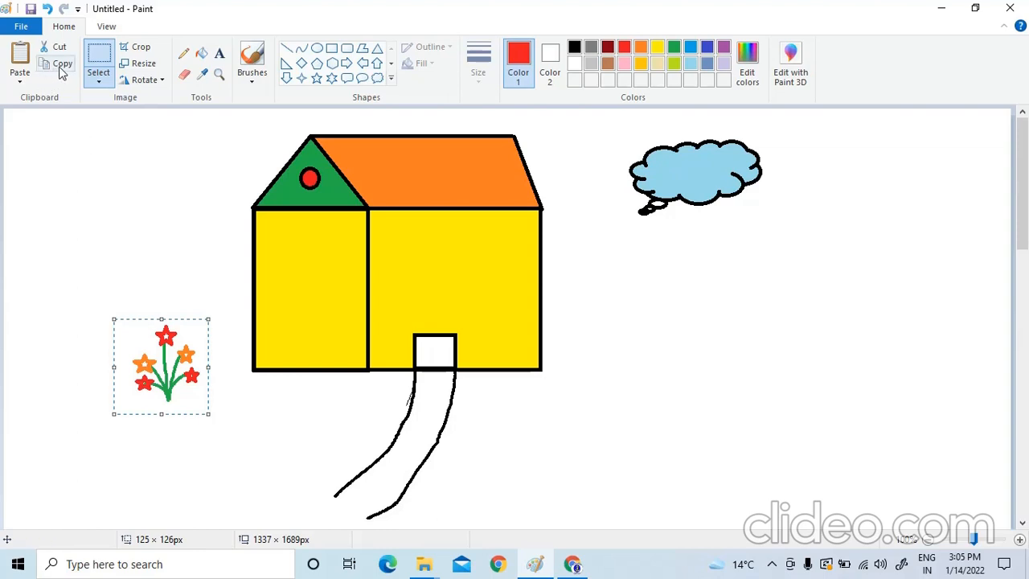
left_click(61, 70)
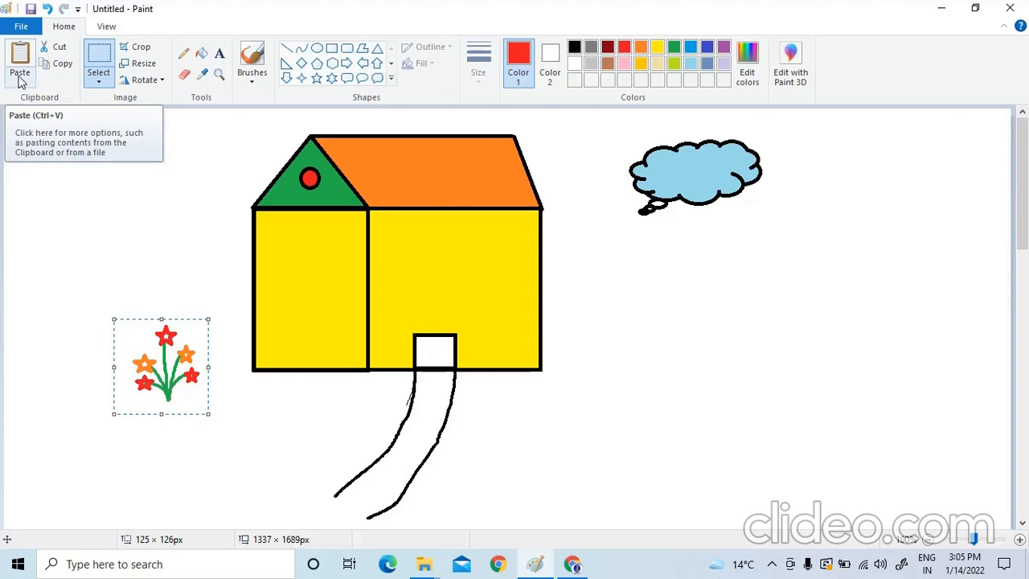
left_click(22, 82)
left_click(33, 98)
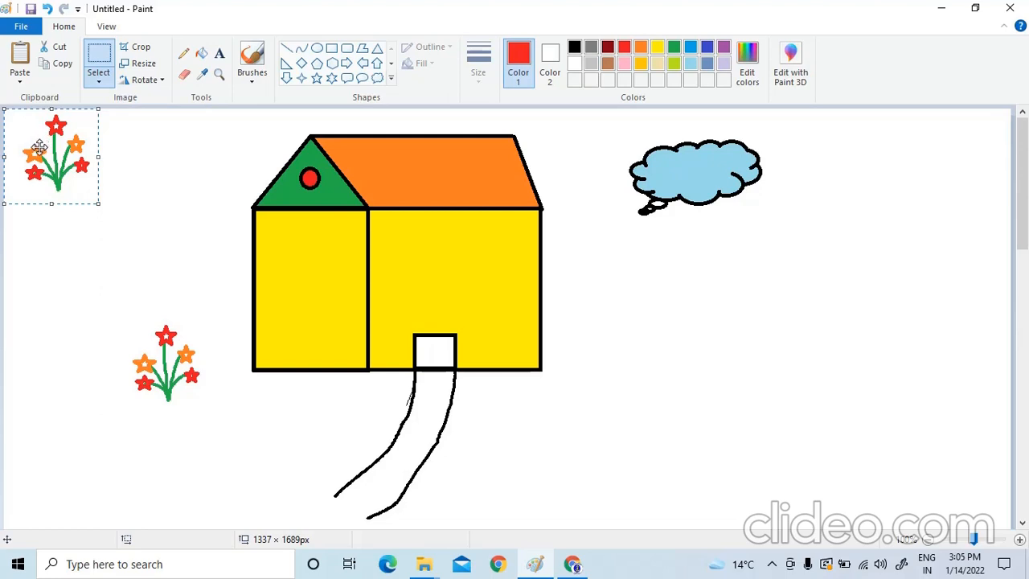
left_click_drag(42, 142, 53, 454)
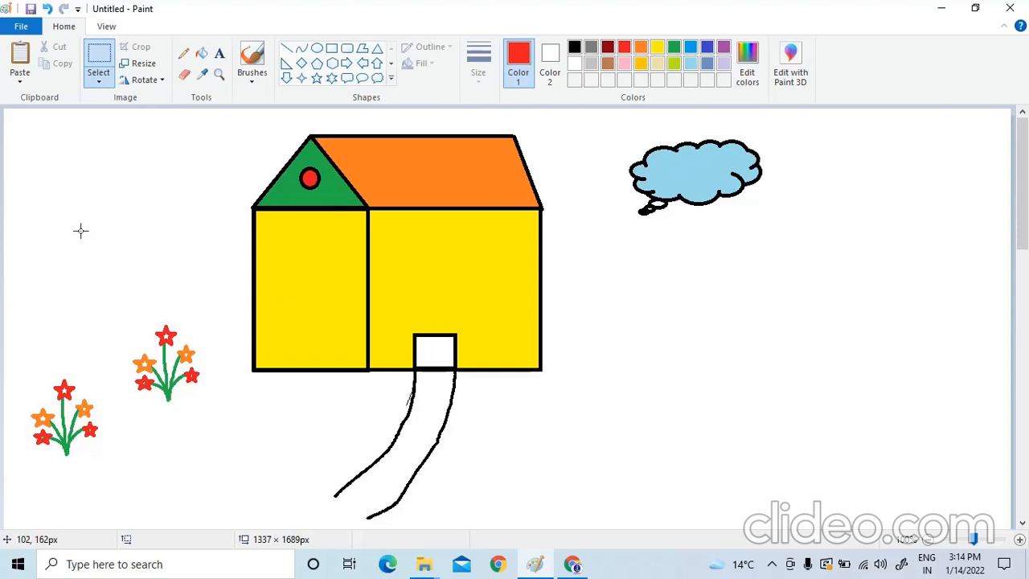
Cut the lower flower plant with a rectangular selection of about 125 × 156 px, and paste it right of the house below the cloud
left_click(99, 83)
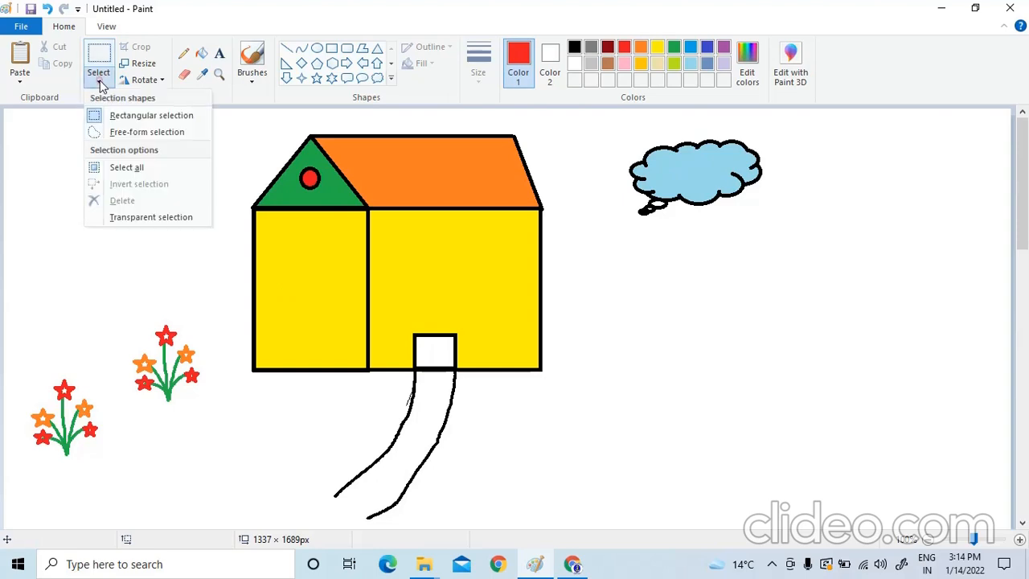
left_click(126, 117)
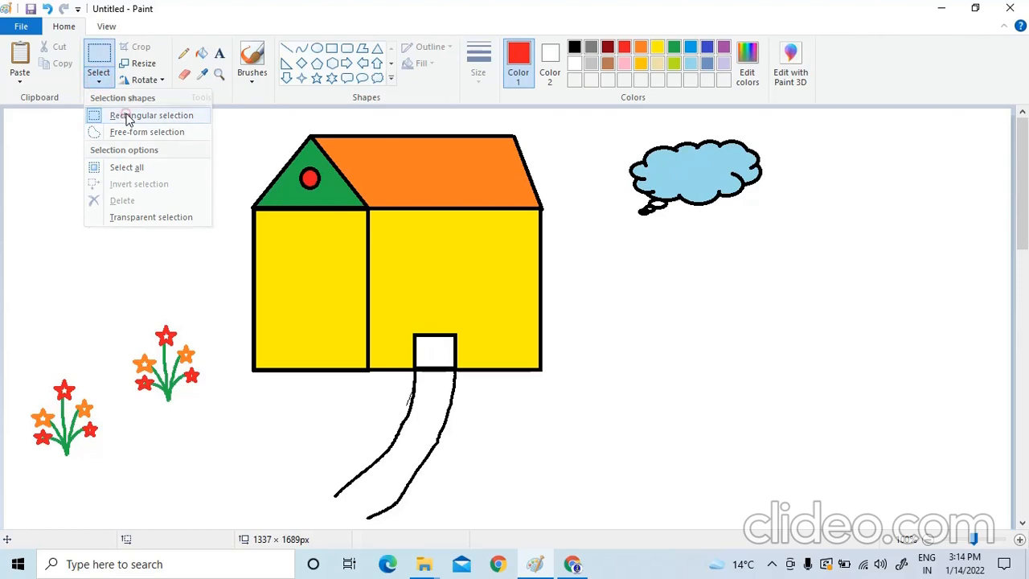
left_click_drag(17, 364, 112, 481)
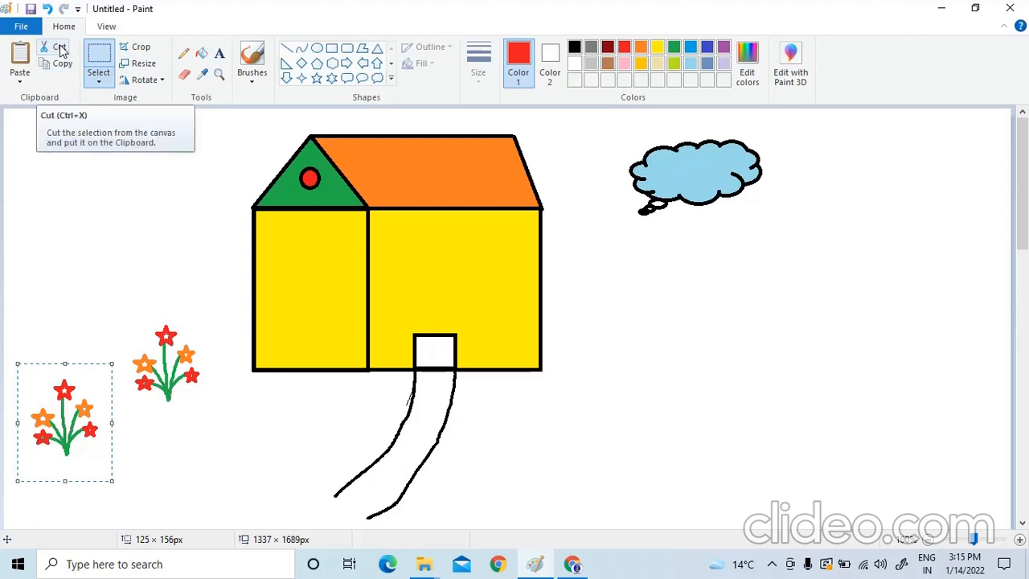
left_click(62, 50)
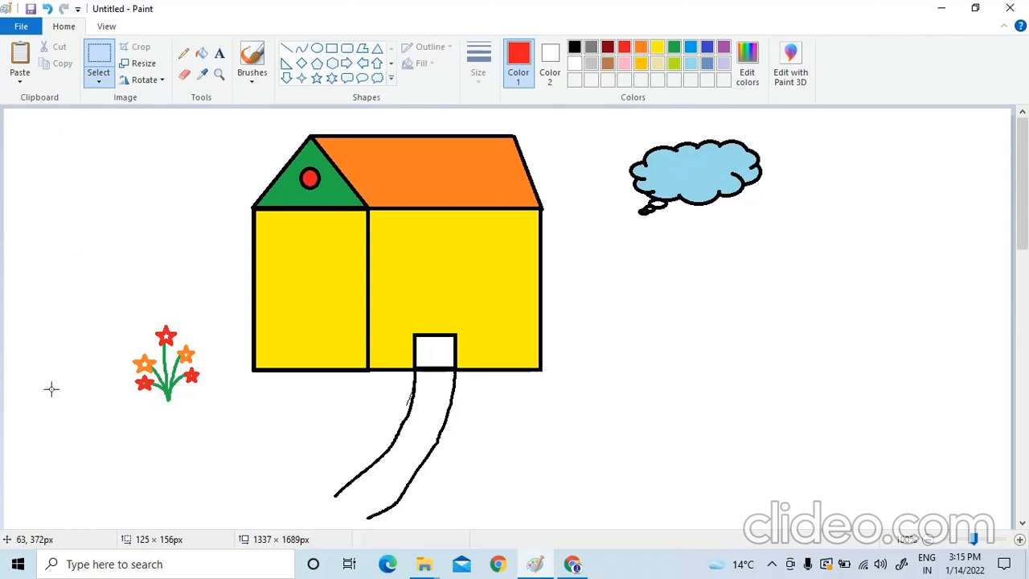
left_click(21, 81)
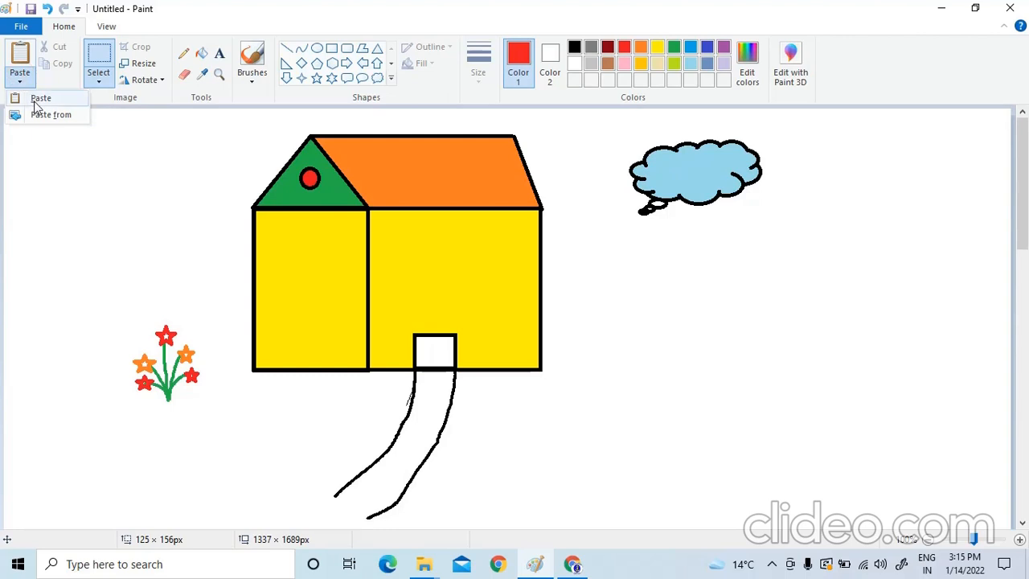
left_click(36, 105)
left_click_drag(36, 142, 732, 334)
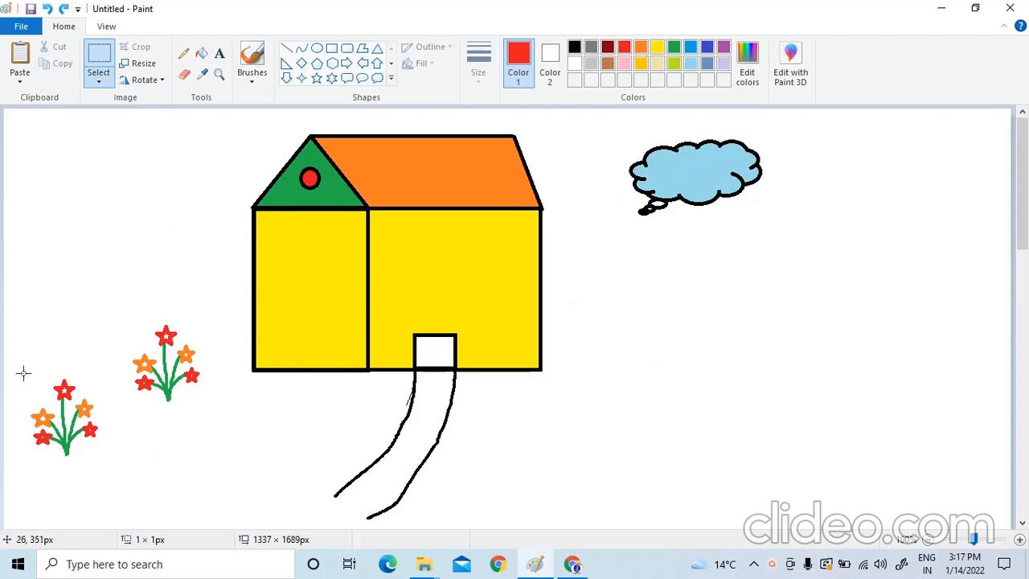
Cut the lower flower plant with a rectangular selection of about 116 × 133 px, and paste it into the empty area beneath the cloud
left_click(101, 82)
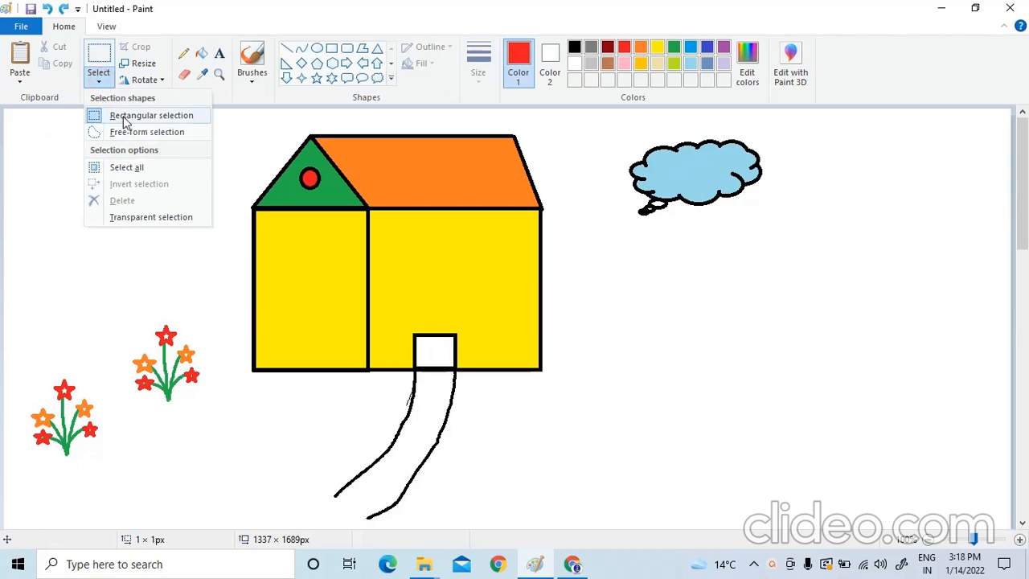
left_click(123, 118)
left_click_drag(24, 373, 112, 472)
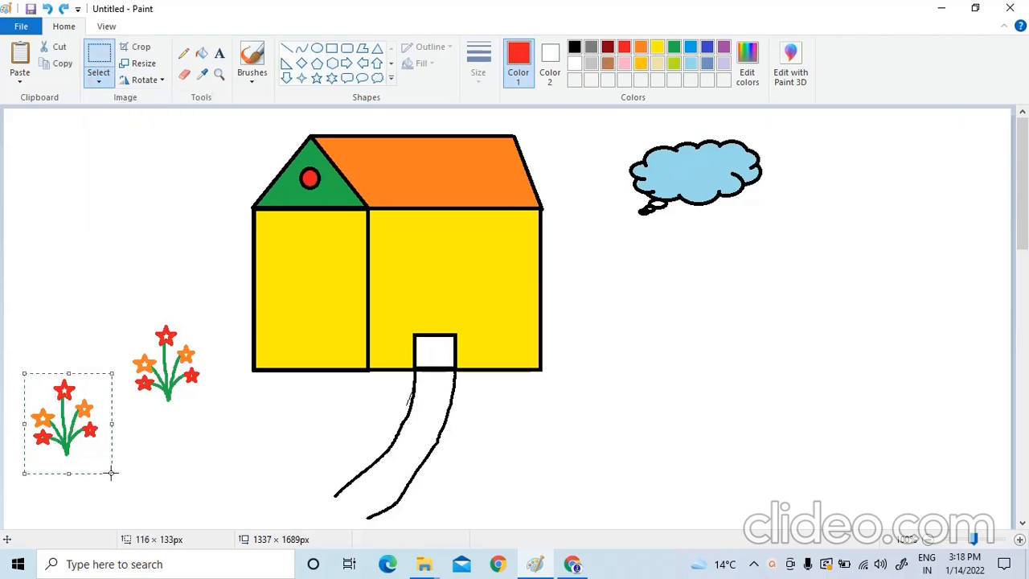
left_click(59, 47)
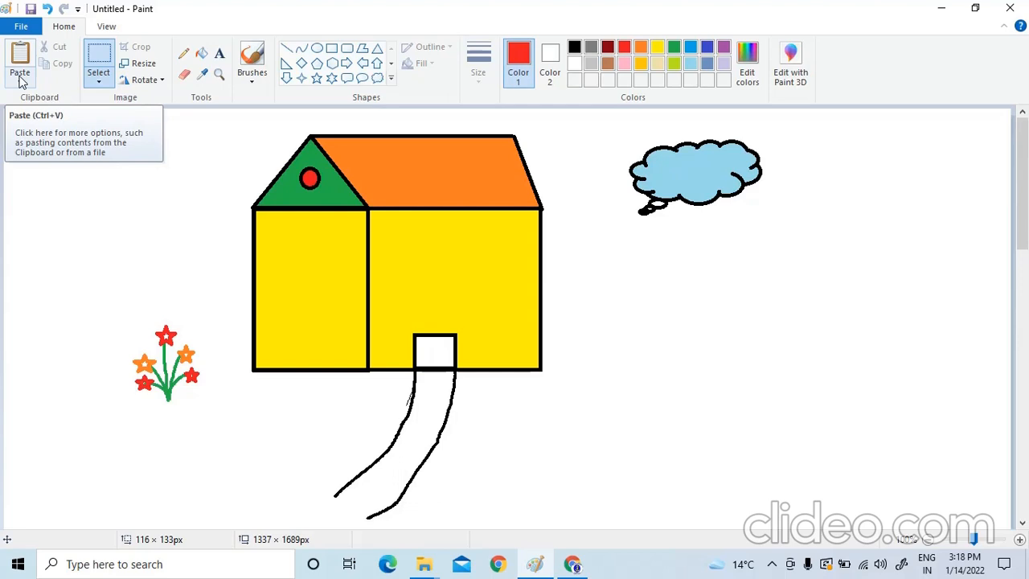
left_click(19, 81)
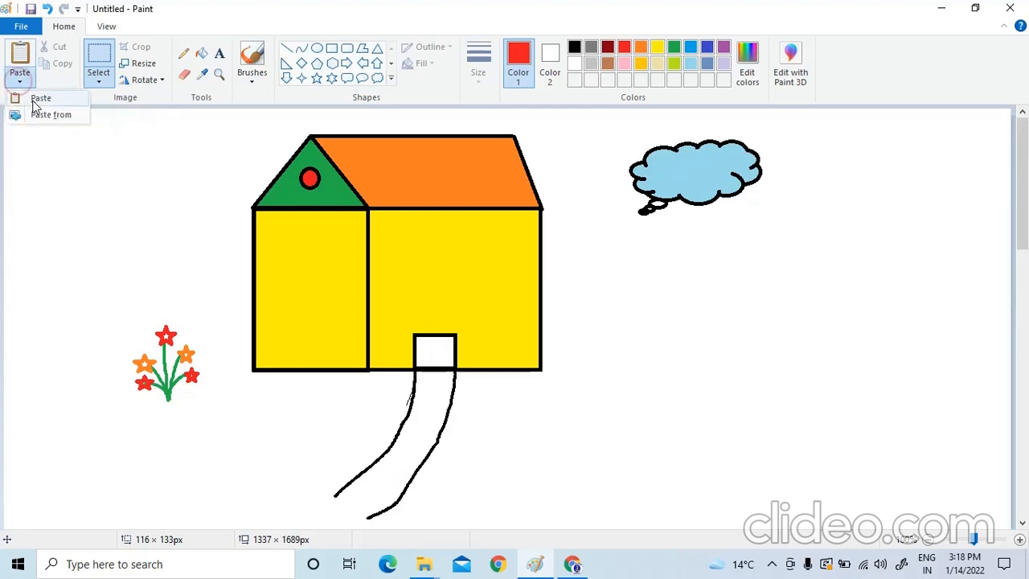
left_click(34, 100)
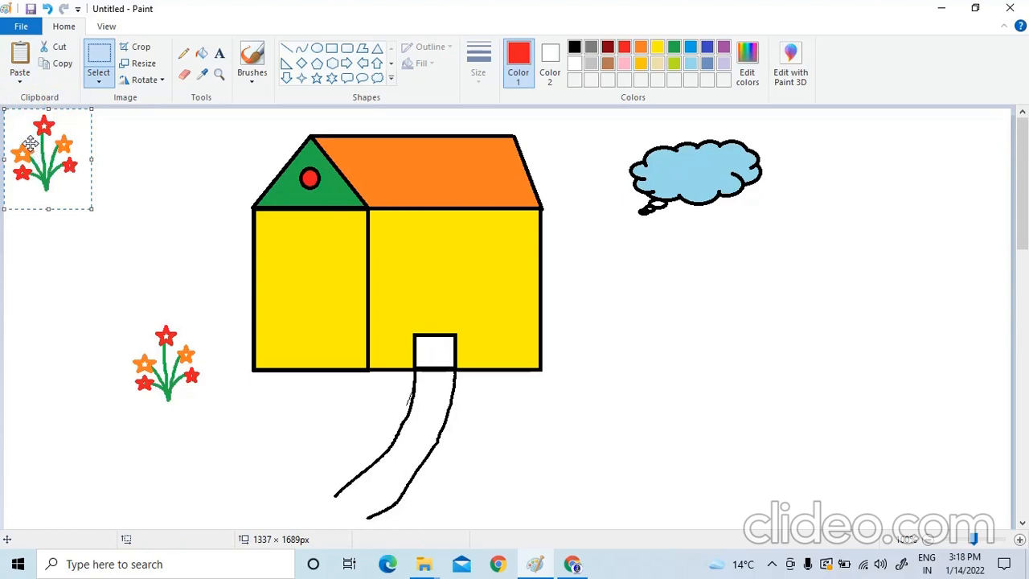
left_click_drag(29, 143, 672, 354)
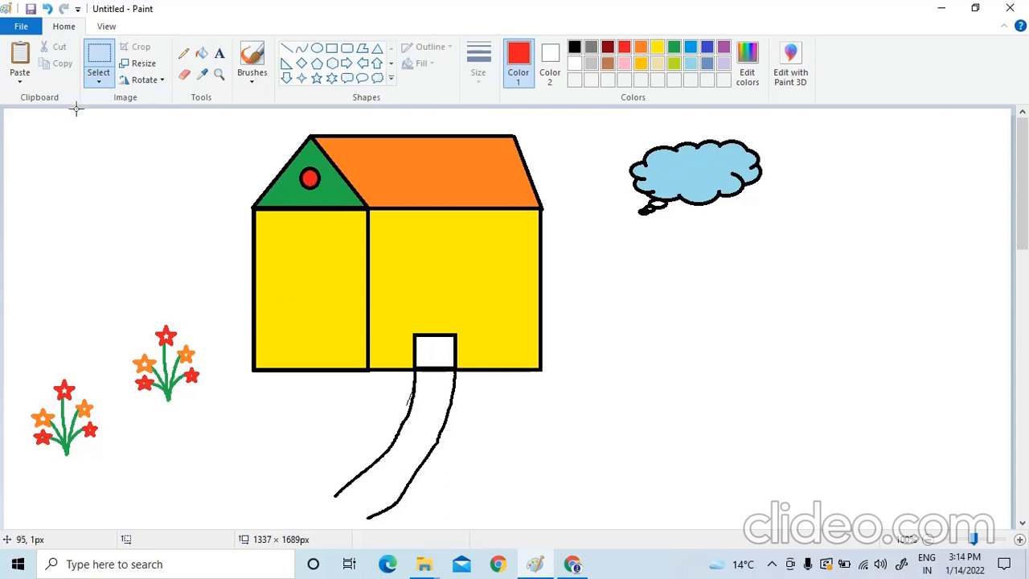
Move the lower flower plant to the blank area right of the house by cutting a 125 × 156 px rectangular selection and pasting it
left_click(99, 82)
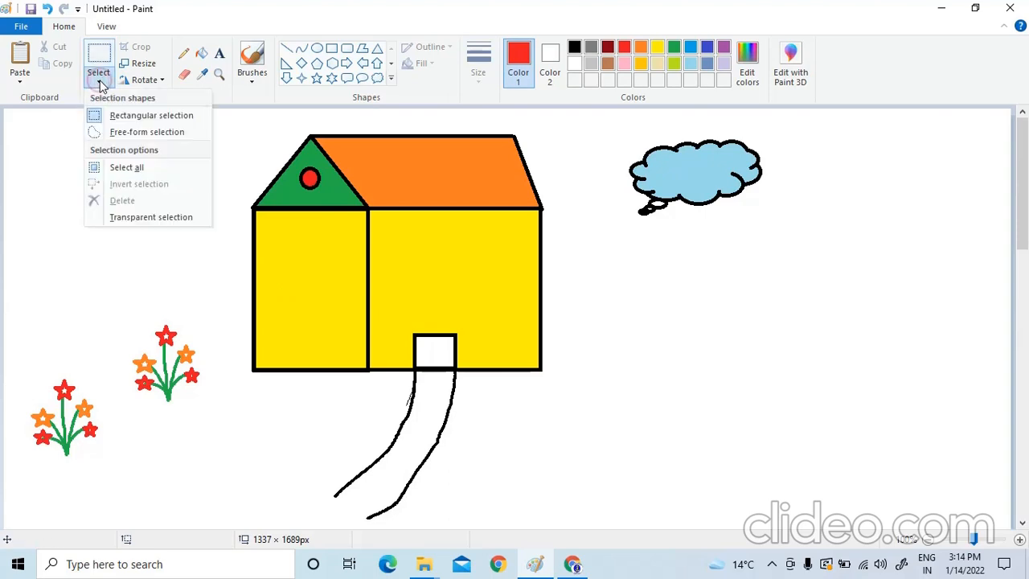
left_click(126, 117)
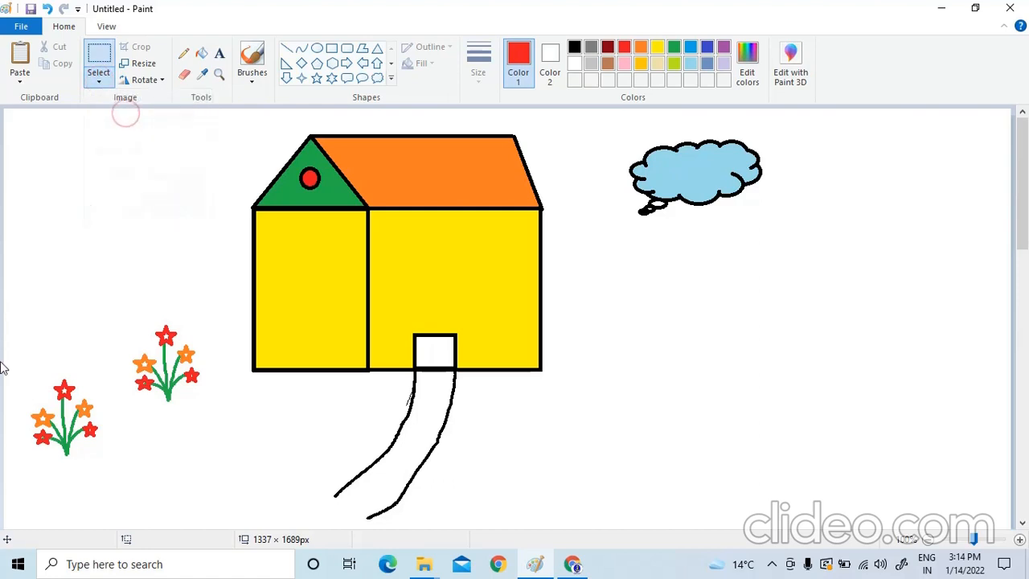
left_click_drag(18, 364, 111, 481)
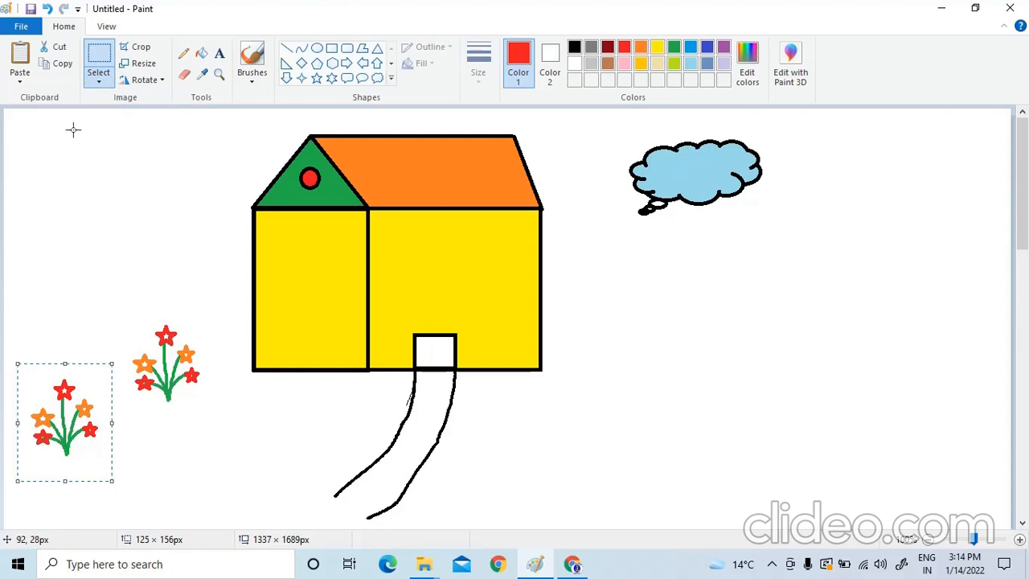
left_click(62, 49)
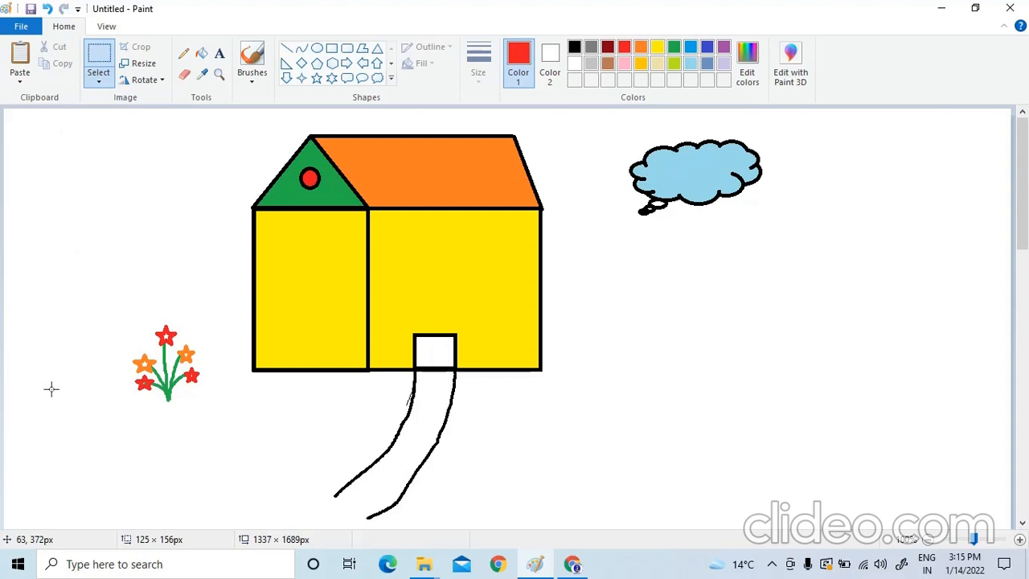
left_click(21, 78)
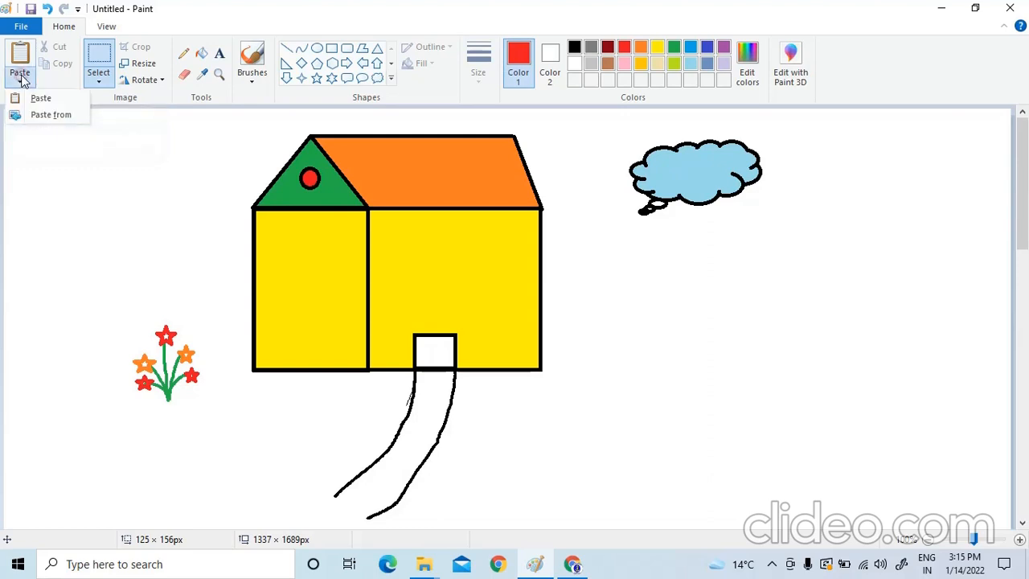
left_click(35, 103)
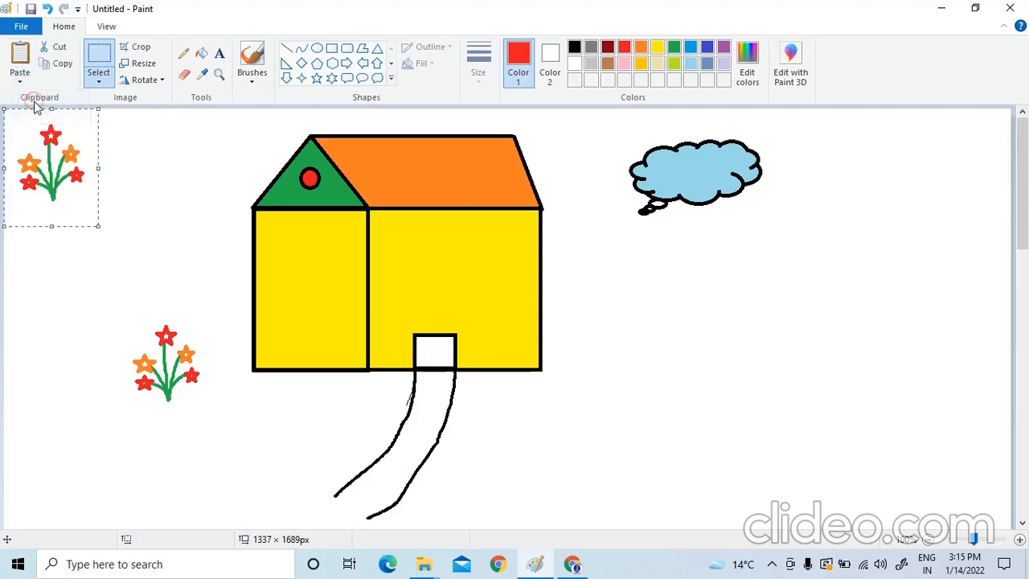
left_click_drag(34, 142, 731, 334)
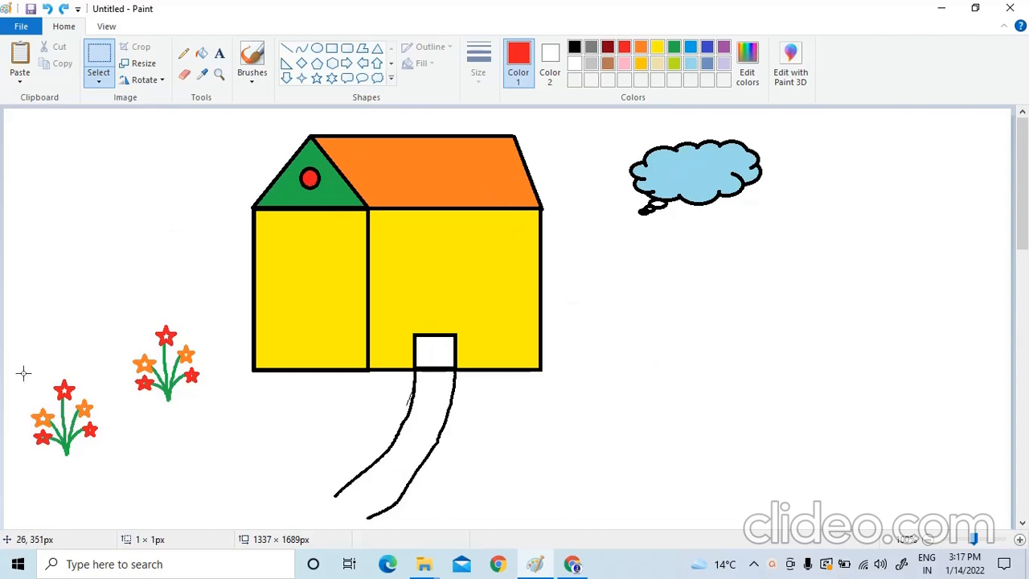
Relocate the lower flower plant to below the cloud by cutting a rectangular selection of about 116 × 133 px and pasting it there
left_click(100, 82)
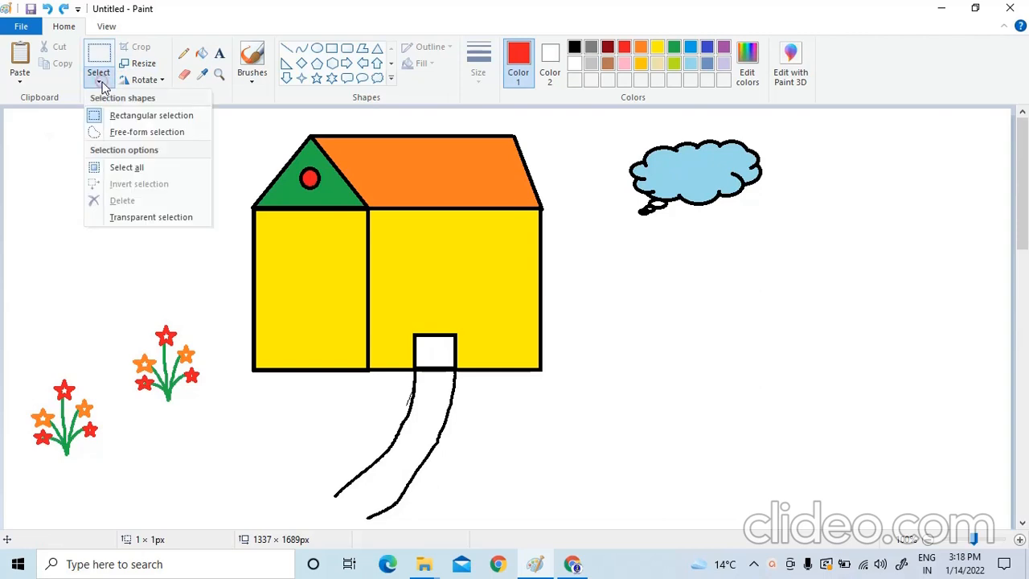
left_click(125, 116)
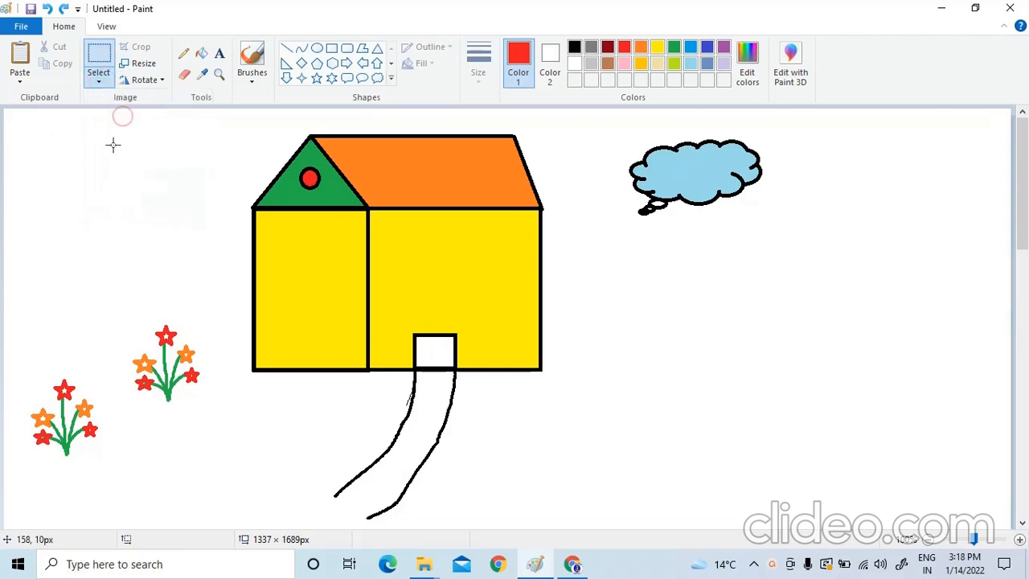
left_click_drag(24, 373, 112, 473)
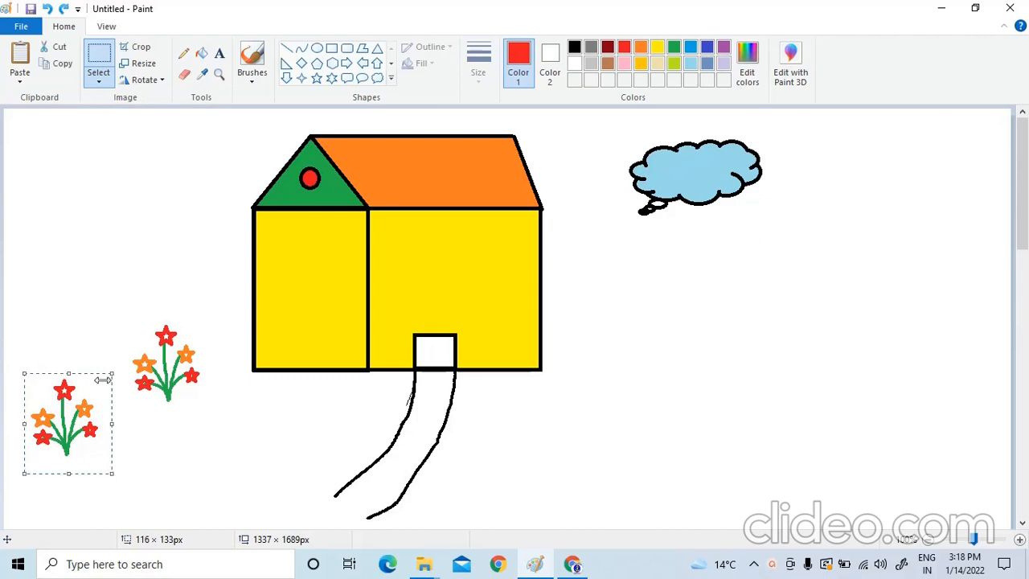
left_click(60, 48)
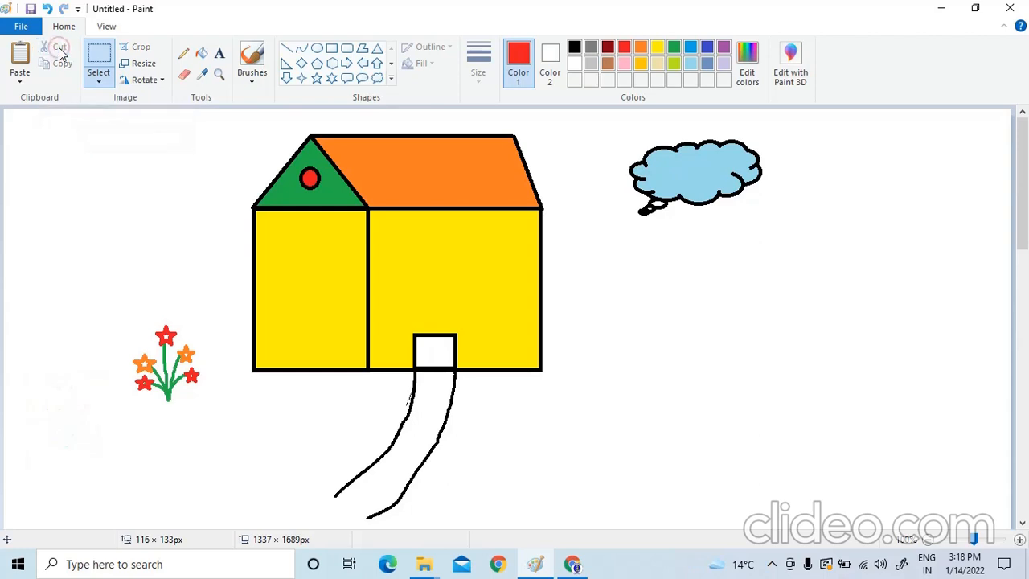
left_click(19, 80)
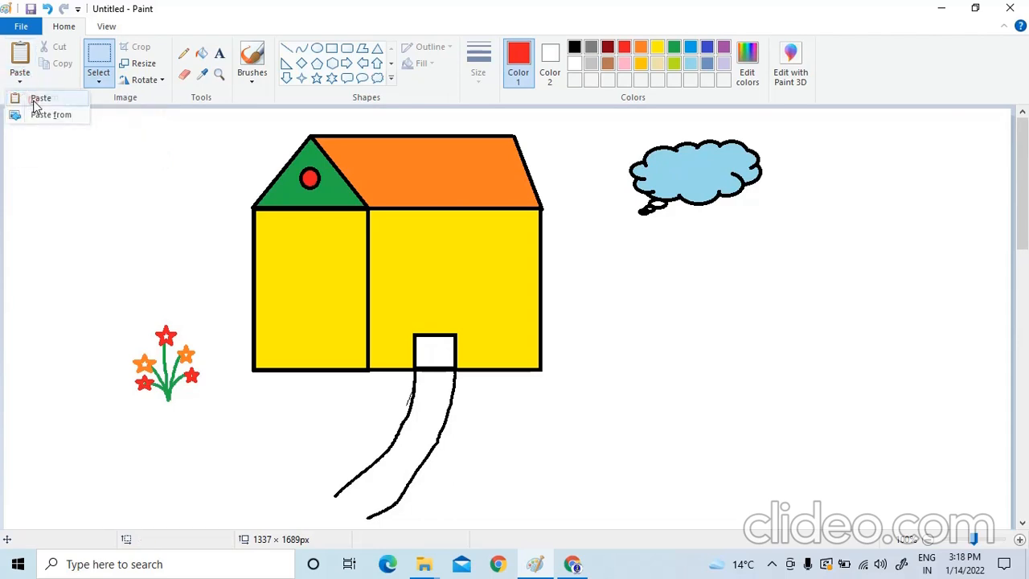
left_click(36, 99)
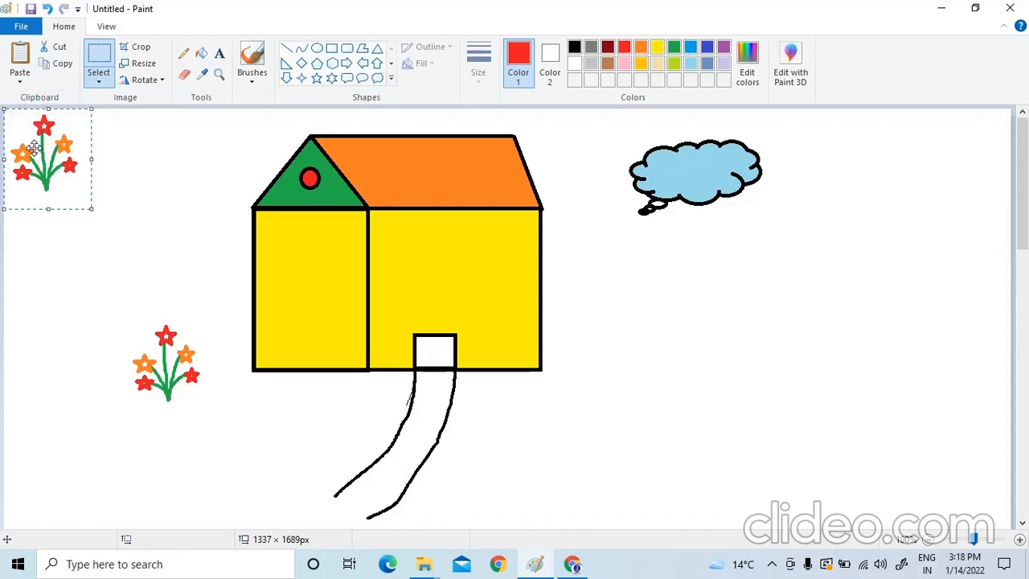
left_click_drag(30, 143, 672, 355)
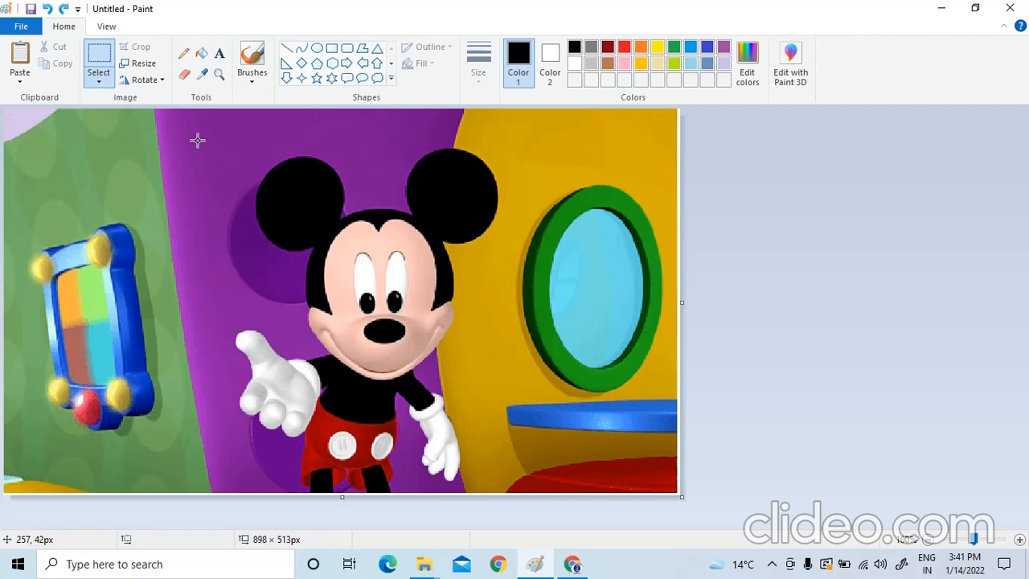
Crop the picture to the central Mickey Mouse figure using a rectangular selection of about 450 × 490 px
left_click(98, 80)
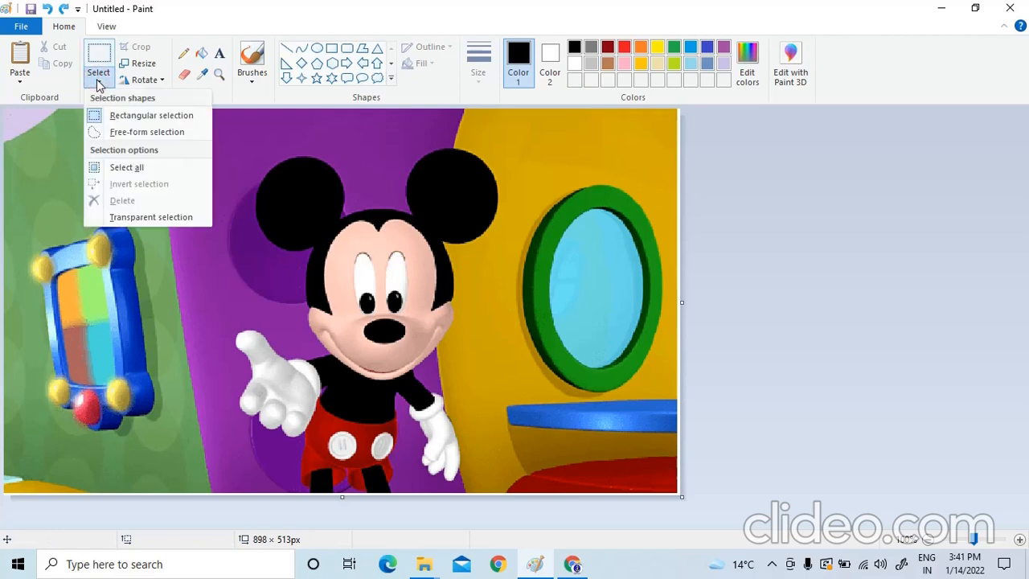
left_click(117, 117)
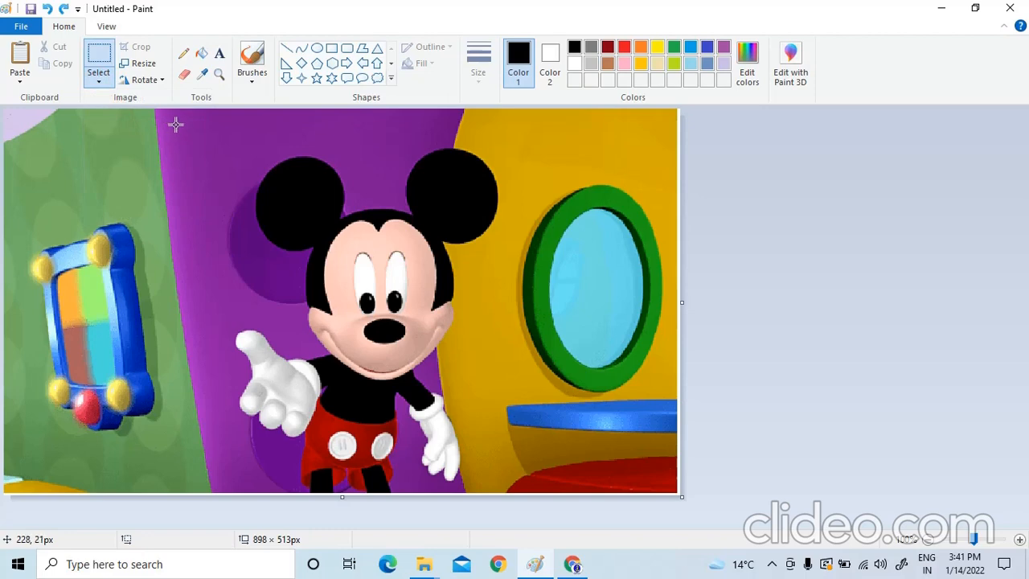
left_click_drag(175, 125, 514, 492)
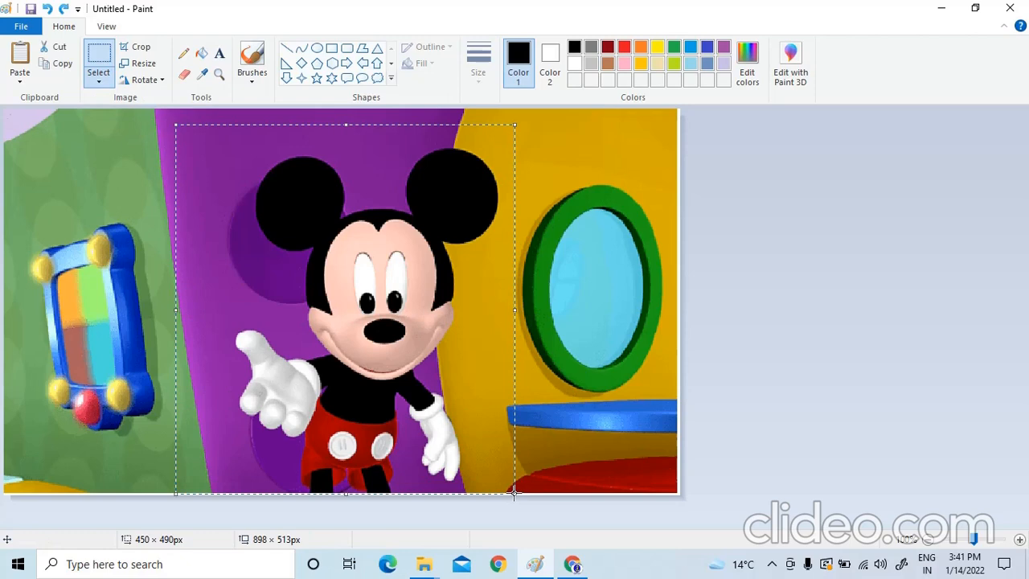
left_click(141, 48)
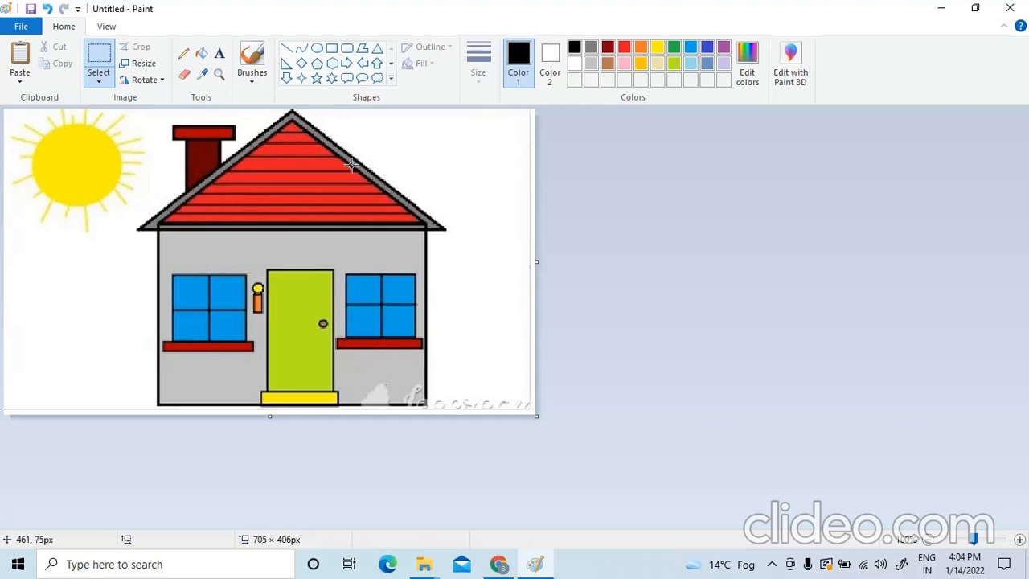
Save the house drawing to the Desktop as a PNG file named house
left_click(21, 29)
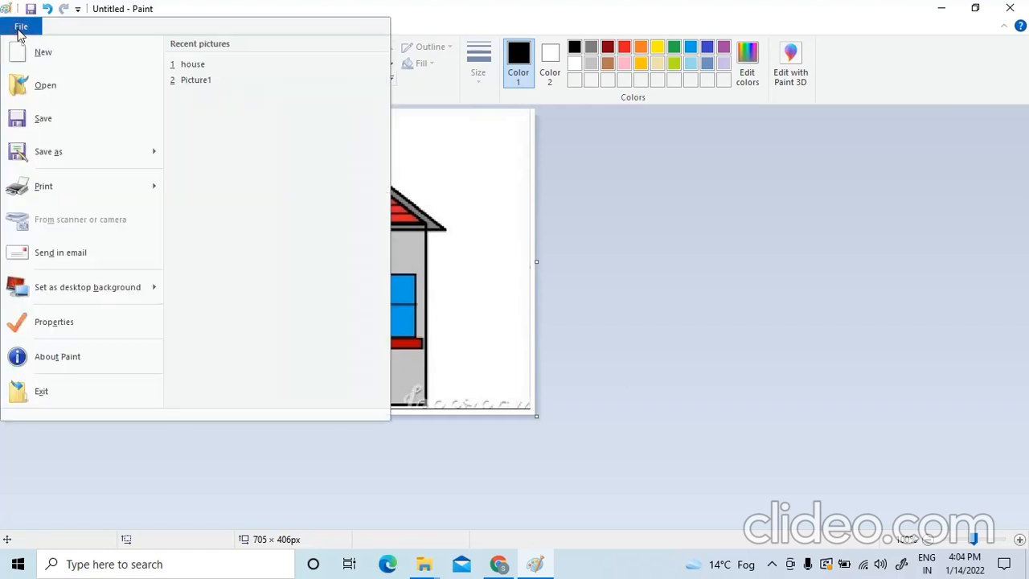
left_click(37, 124)
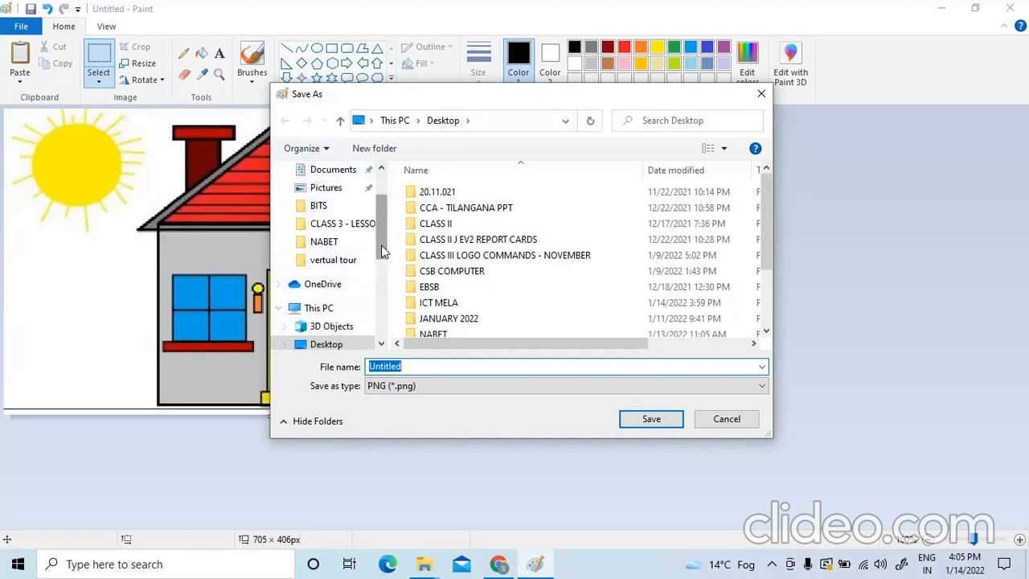
scroll(381, 242, "up", 2)
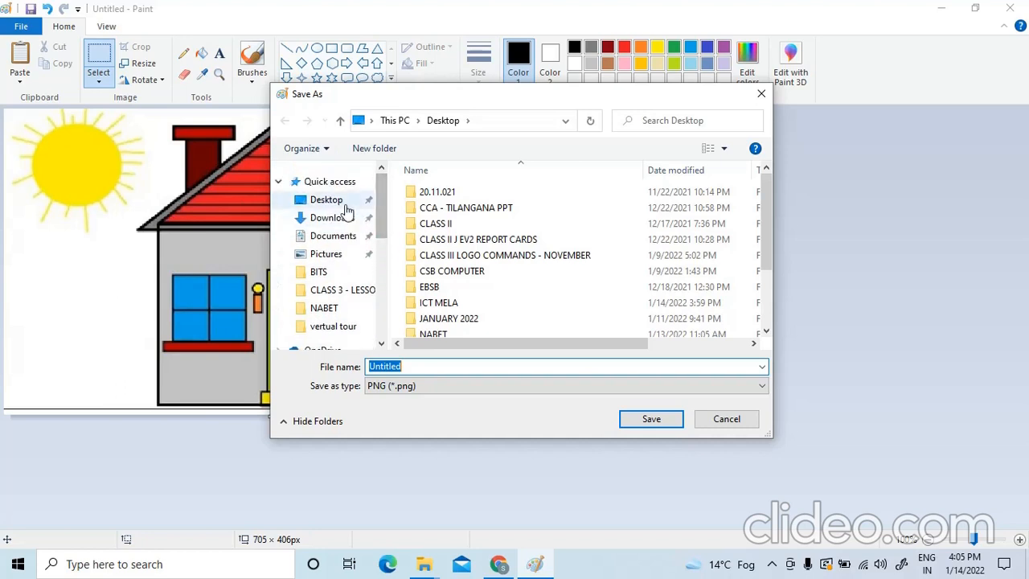
left_click(328, 201)
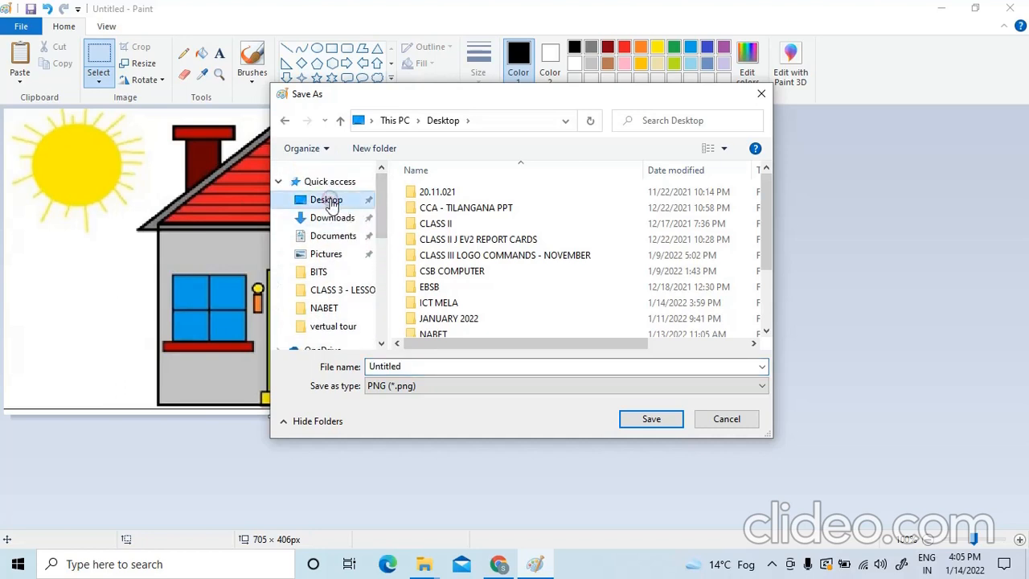
double_click(394, 367)
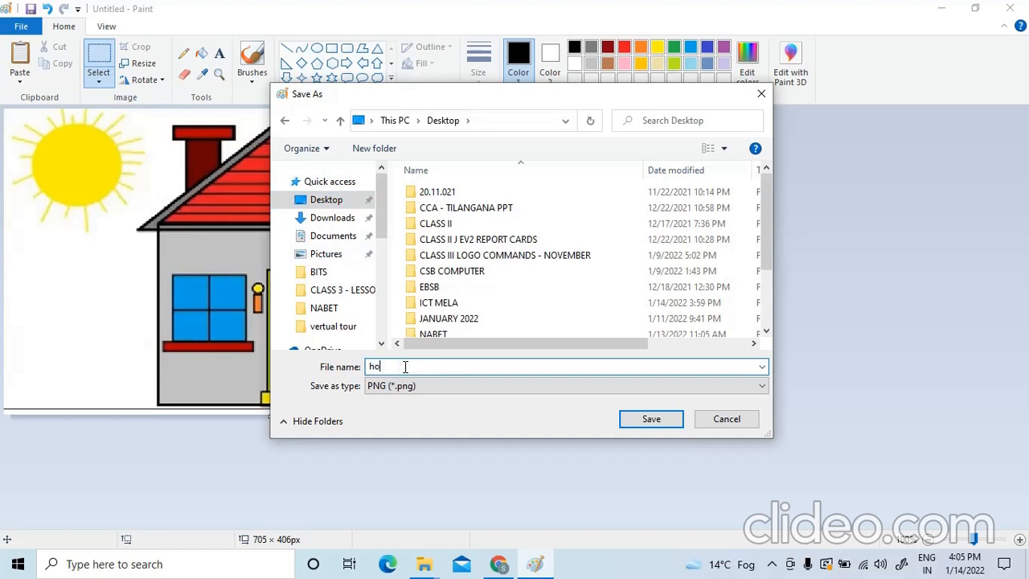
left_click(649, 421)
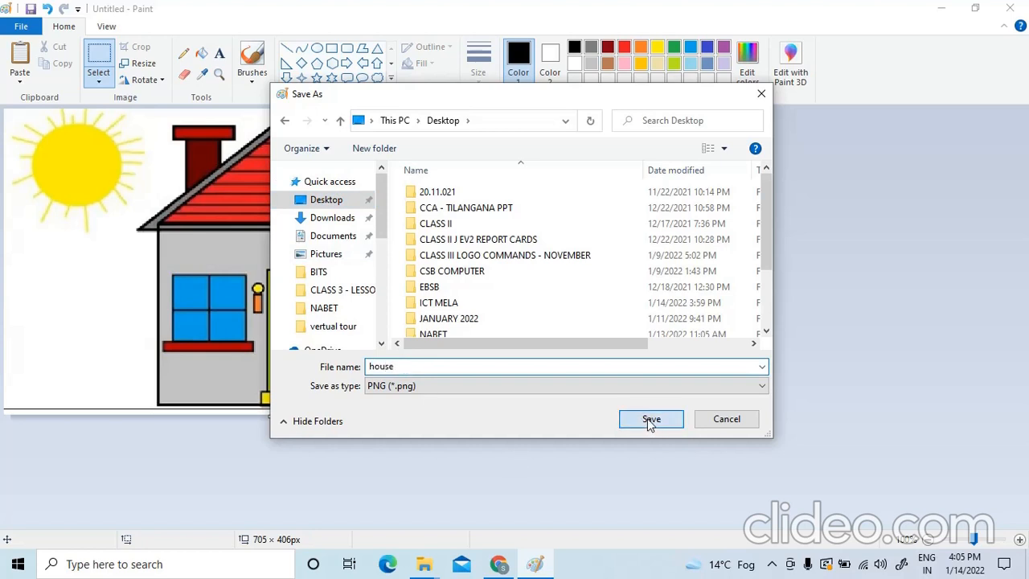